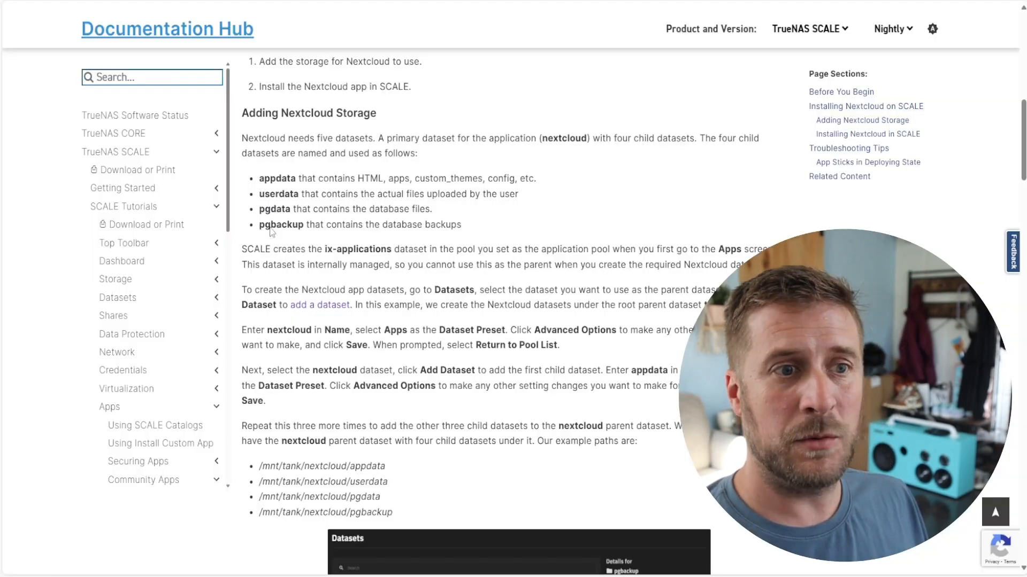
# - Review the prerequisites and the dataset requirements in the Nextcloud article of the TrueNAS documentation
pyautogui.scroll(12, 405, 440)
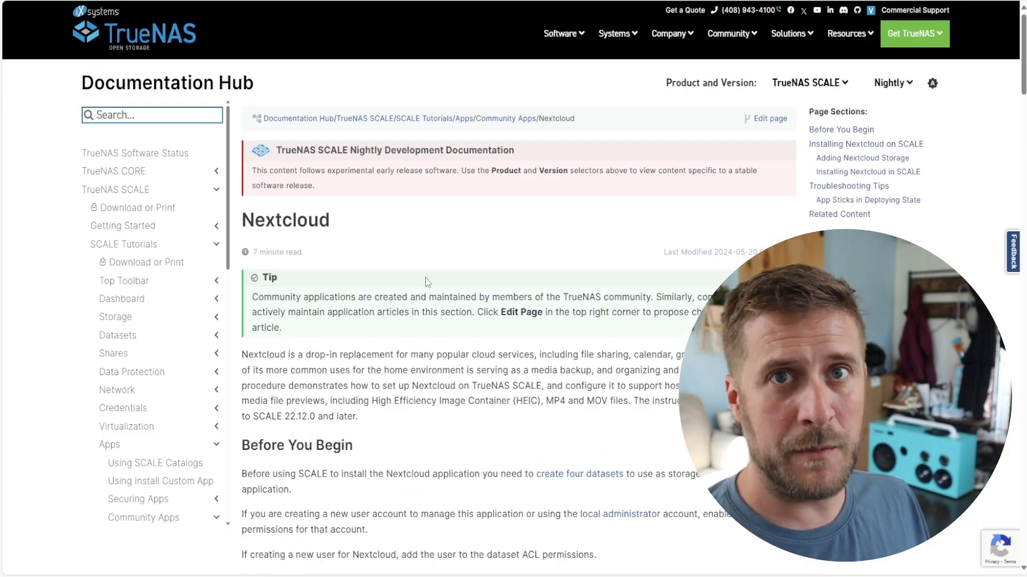
pyautogui.scroll(-3, 354, 149)
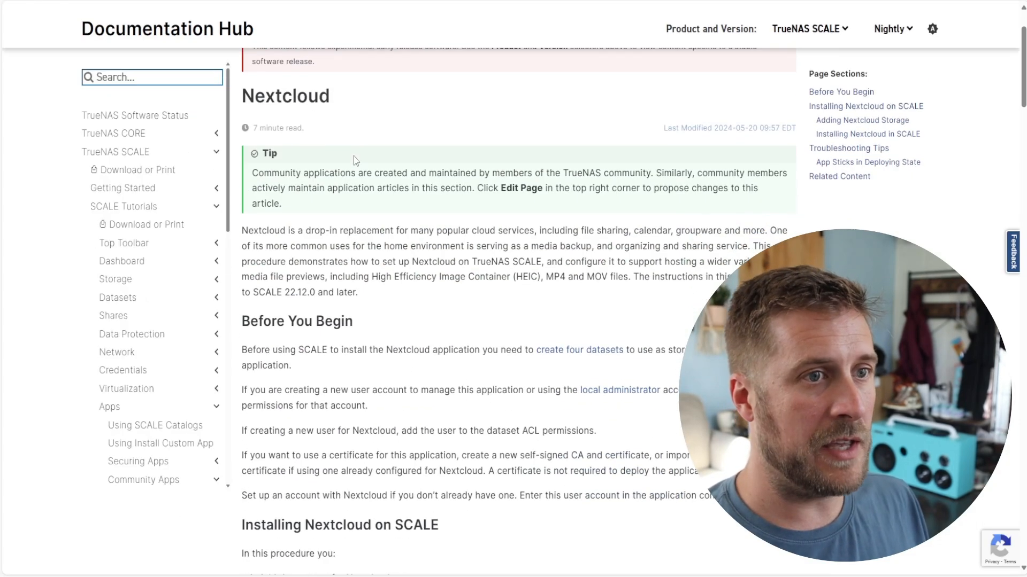
pyautogui.scroll(-4, 354, 156)
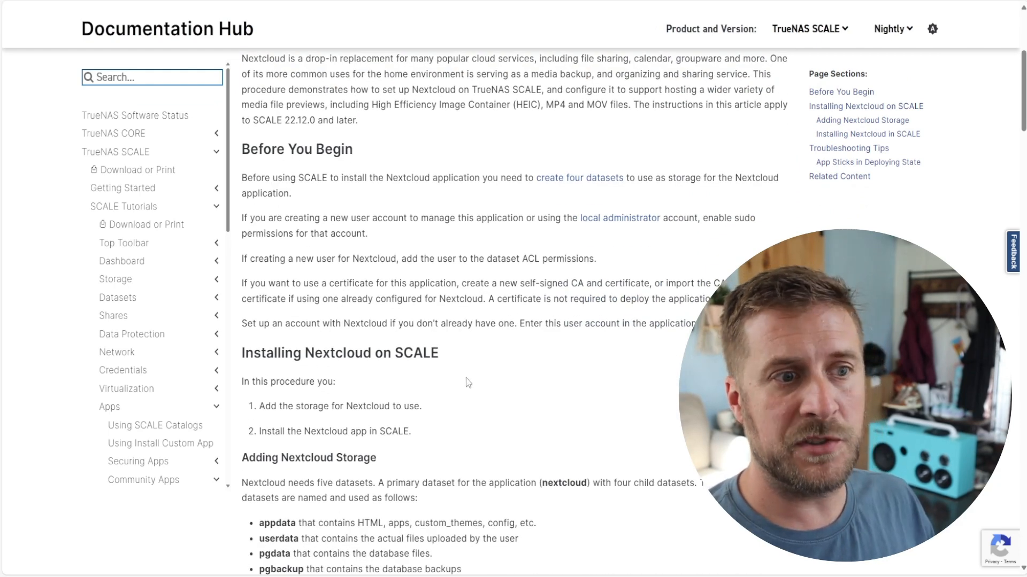
pyautogui.scroll(-2, 466, 380)
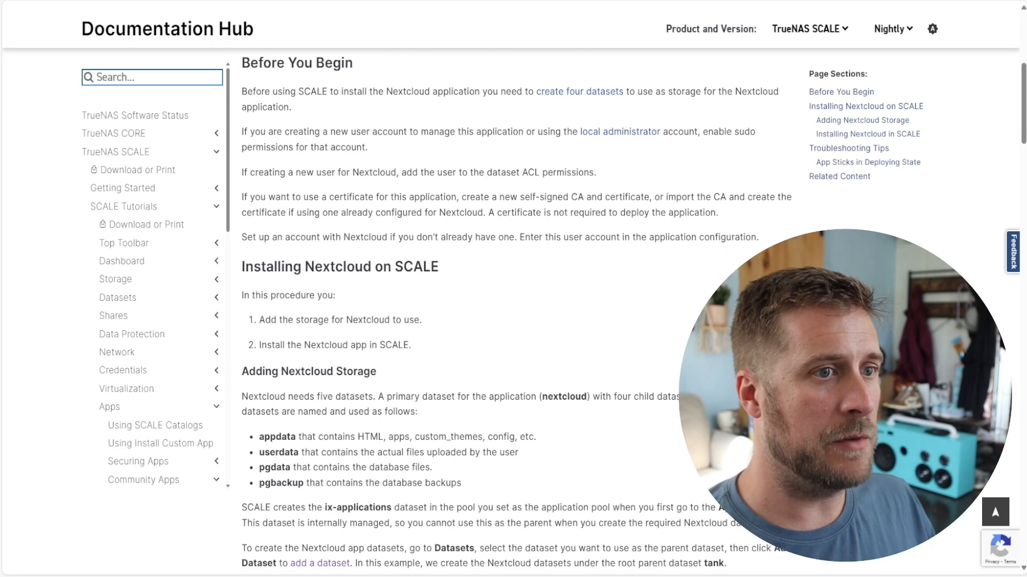
# - Switch to the TrueNAS SCALE web interface and open the Datasets page
pyautogui.click(198, 1)
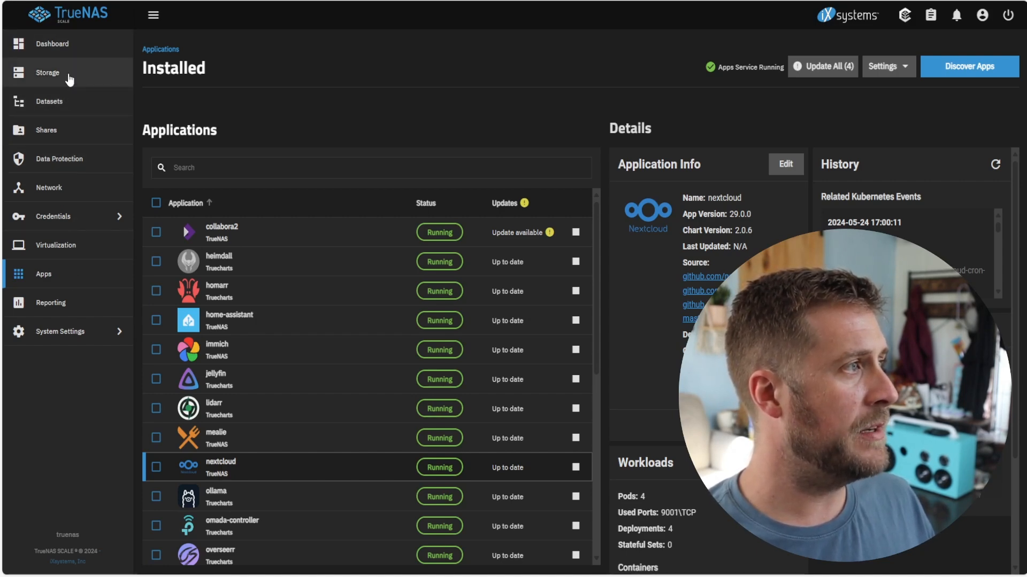
pyautogui.click(67, 110)
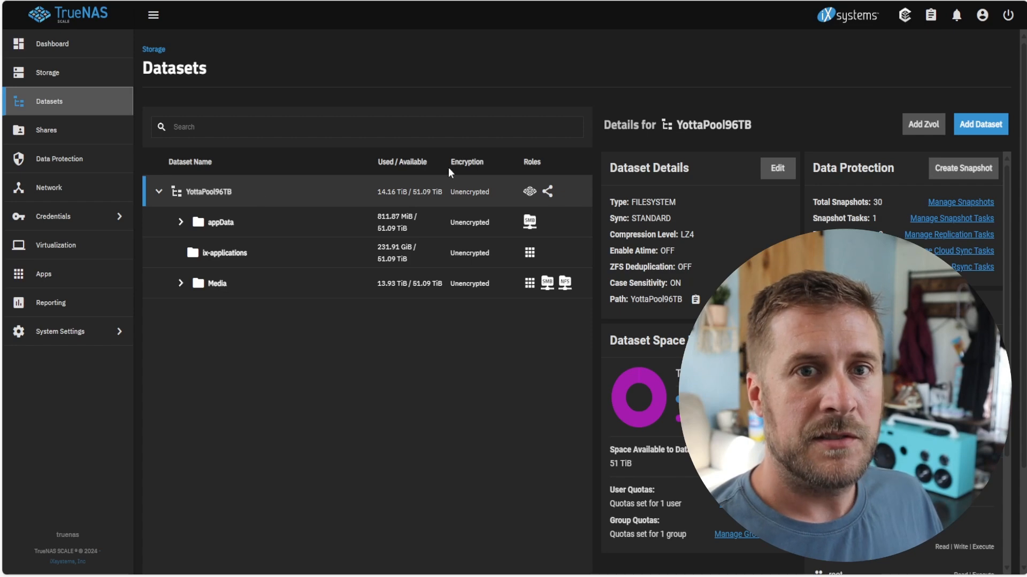
pyautogui.click(979, 128)
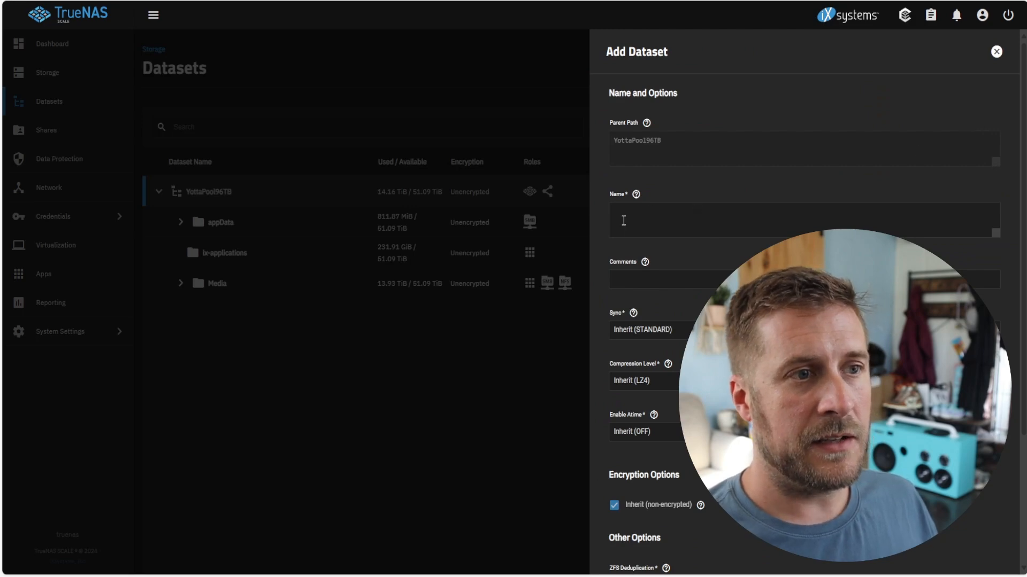
pyautogui.click(619, 212)
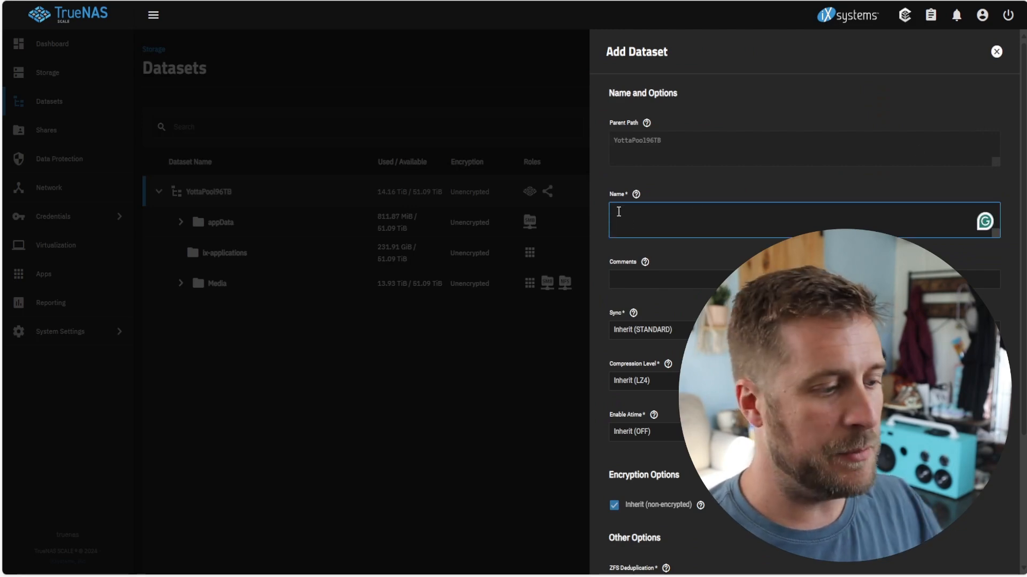
pyautogui.write('asl;fkjqlo;')
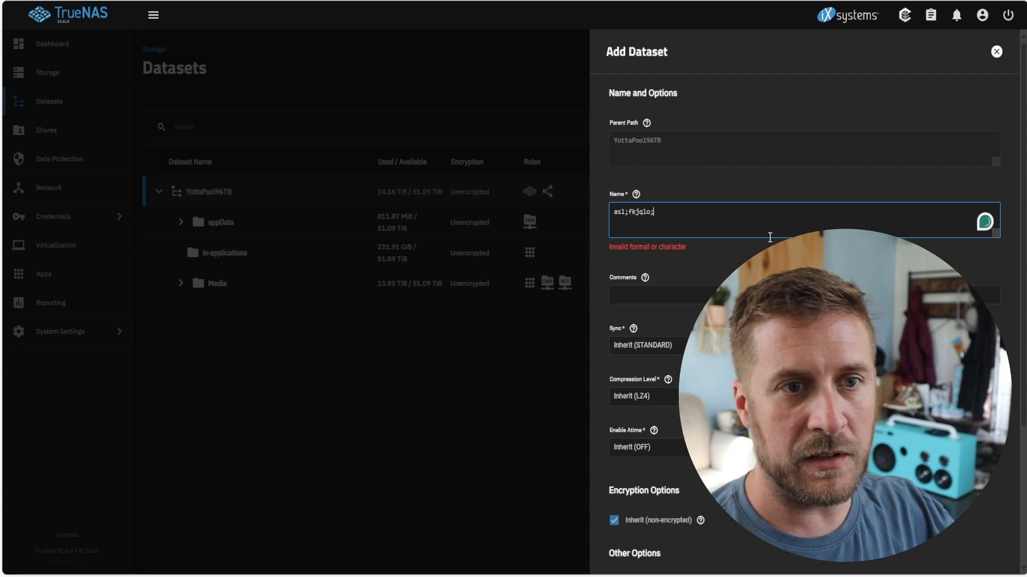
pyautogui.scroll(-3, 717, 274)
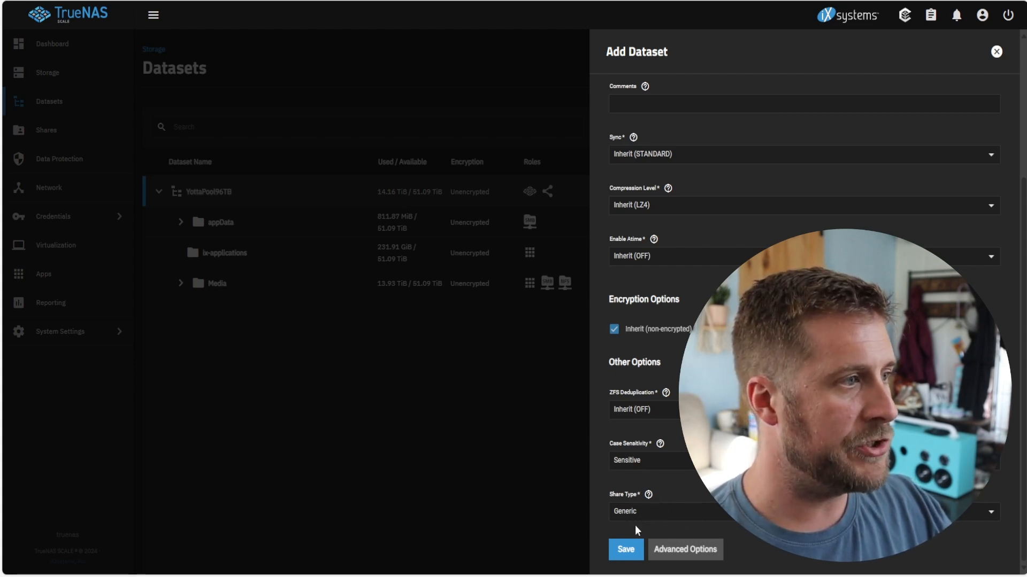
pyautogui.click(651, 517)
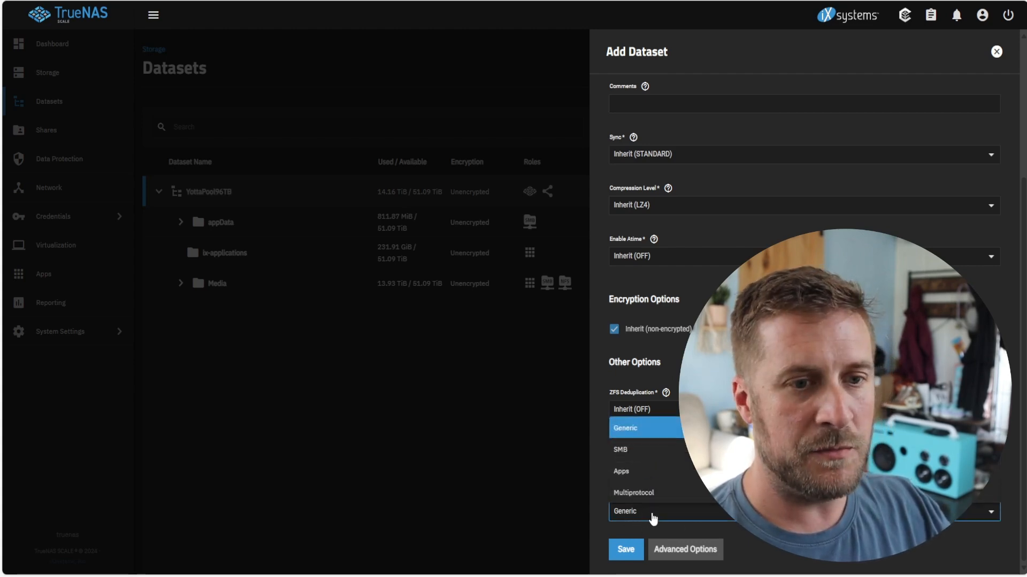
pyautogui.click(641, 473)
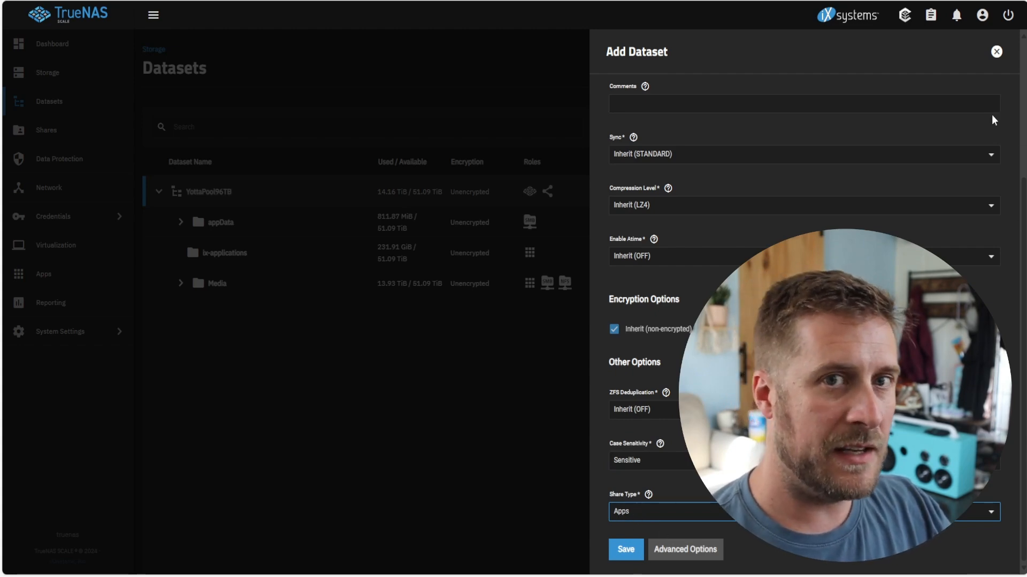
pyautogui.click(996, 52)
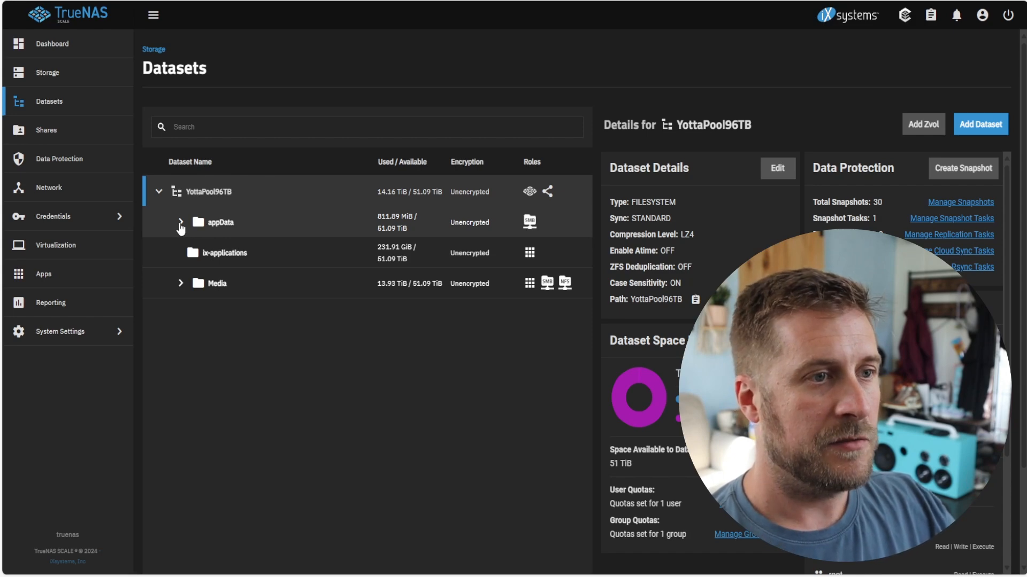
# - Expand the appData dataset, inspect its NextCloud child, and examine appData's permissions entries
pyautogui.click(181, 226)
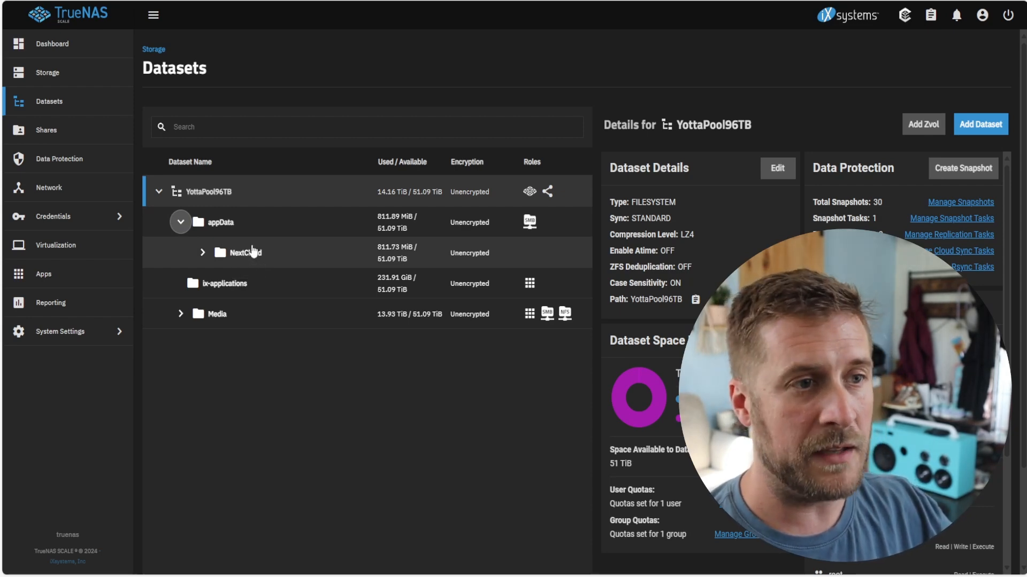
pyautogui.click(275, 259)
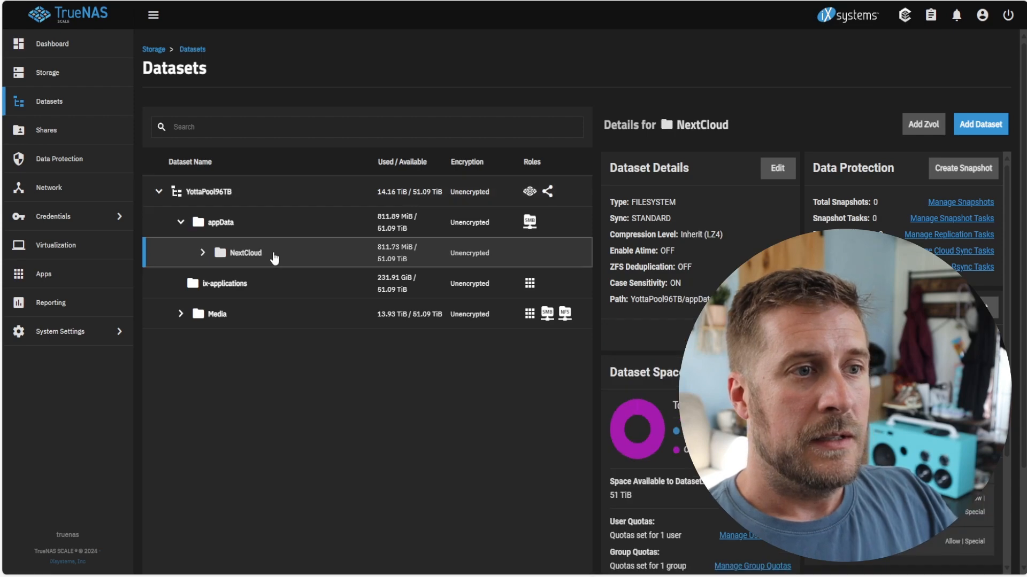
pyautogui.click(274, 228)
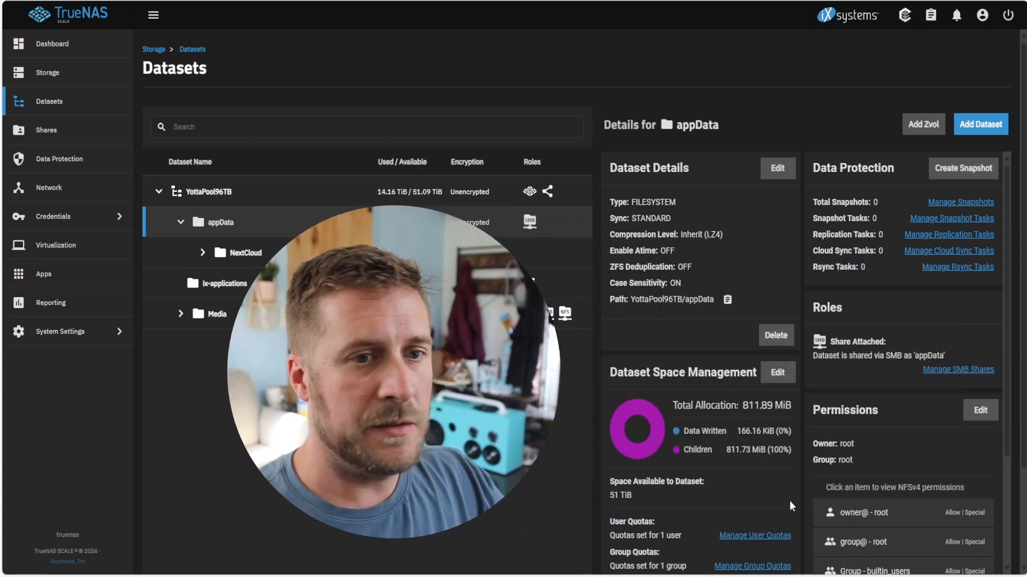
pyautogui.scroll(-3, 919, 440)
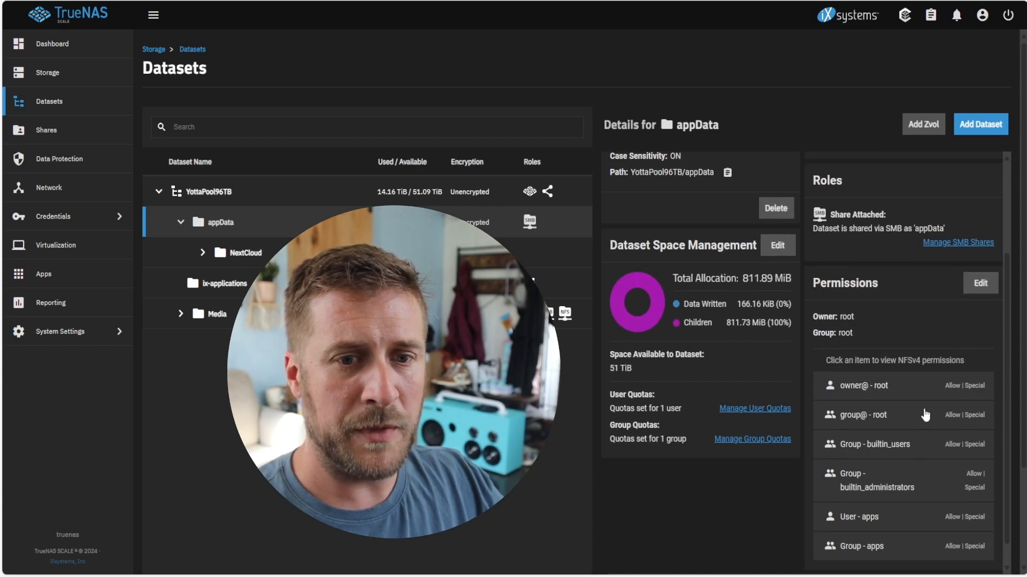
pyautogui.scroll(-1, 919, 480)
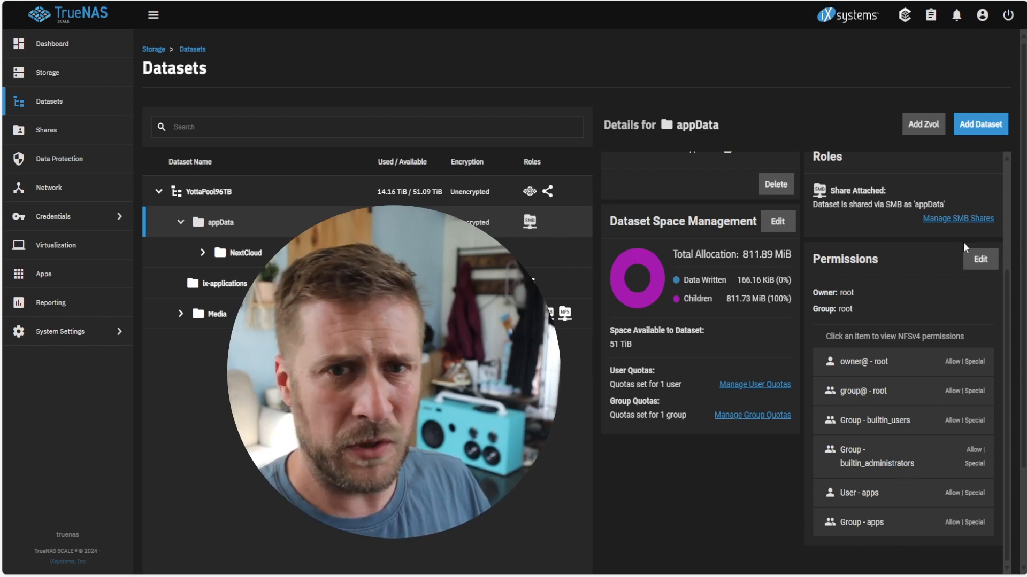
pyautogui.click(977, 258)
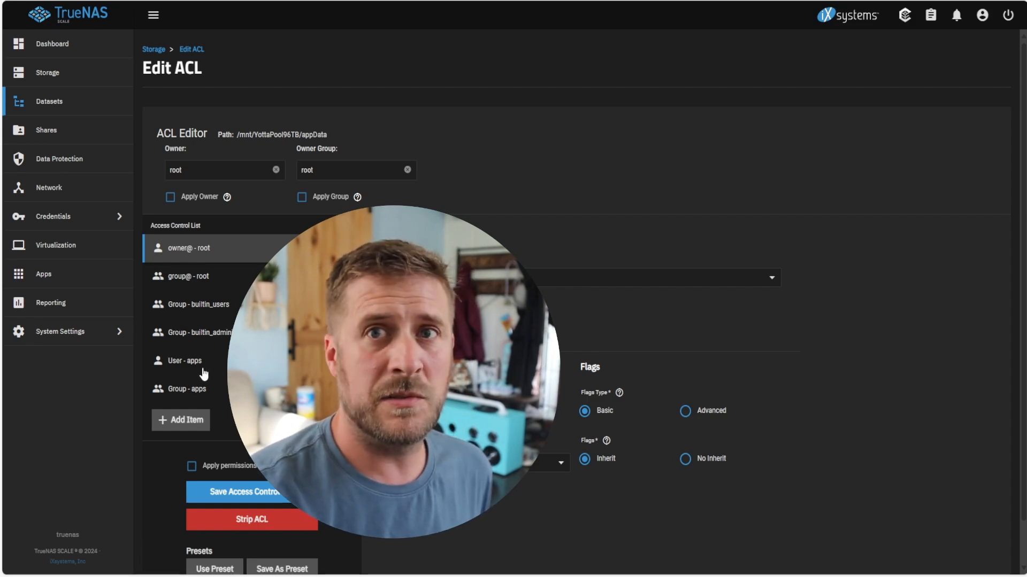
pyautogui.click(184, 424)
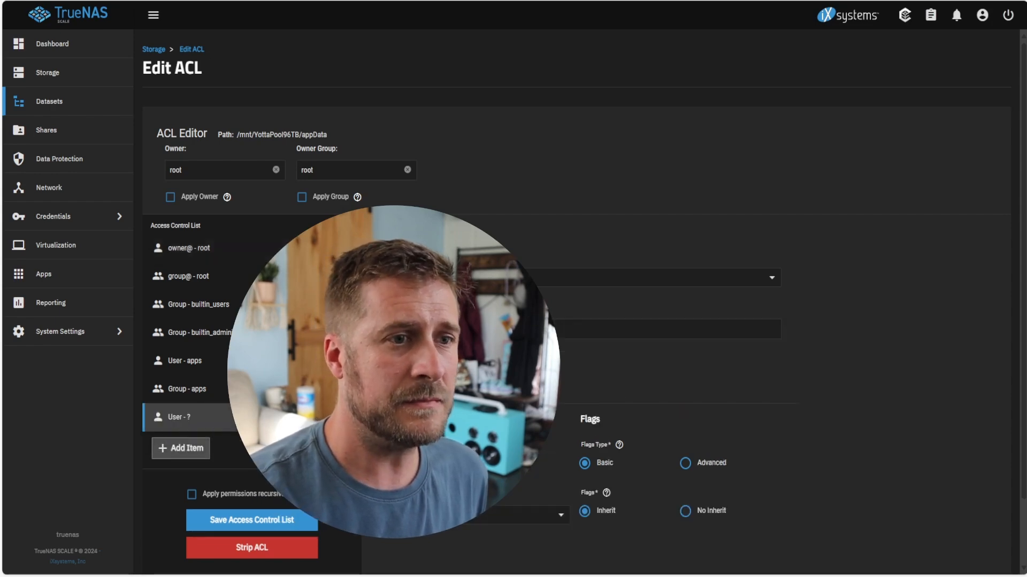
pyautogui.click(481, 278)
pyautogui.click(481, 322)
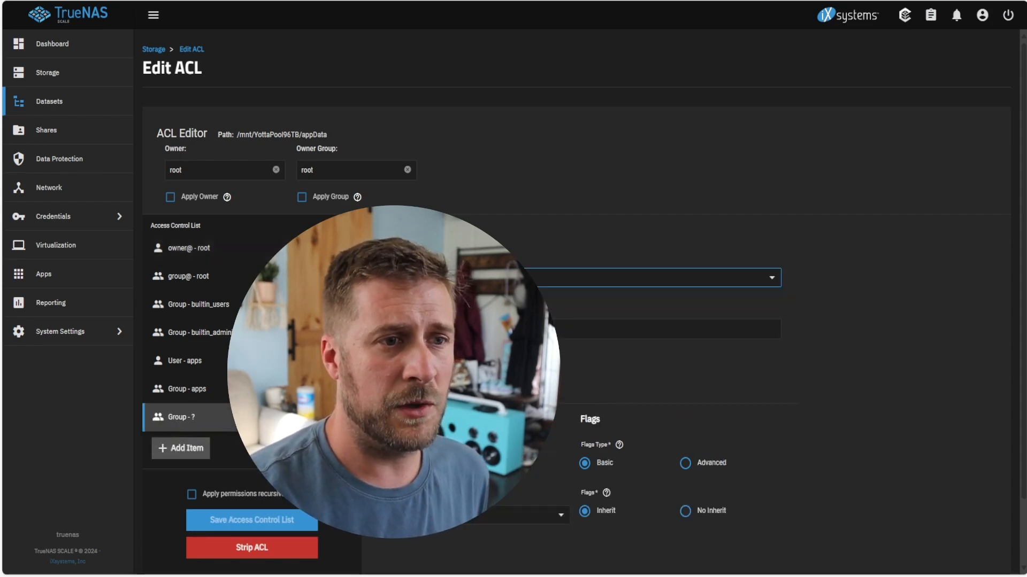
pyautogui.click(470, 330)
pyautogui.write('d')
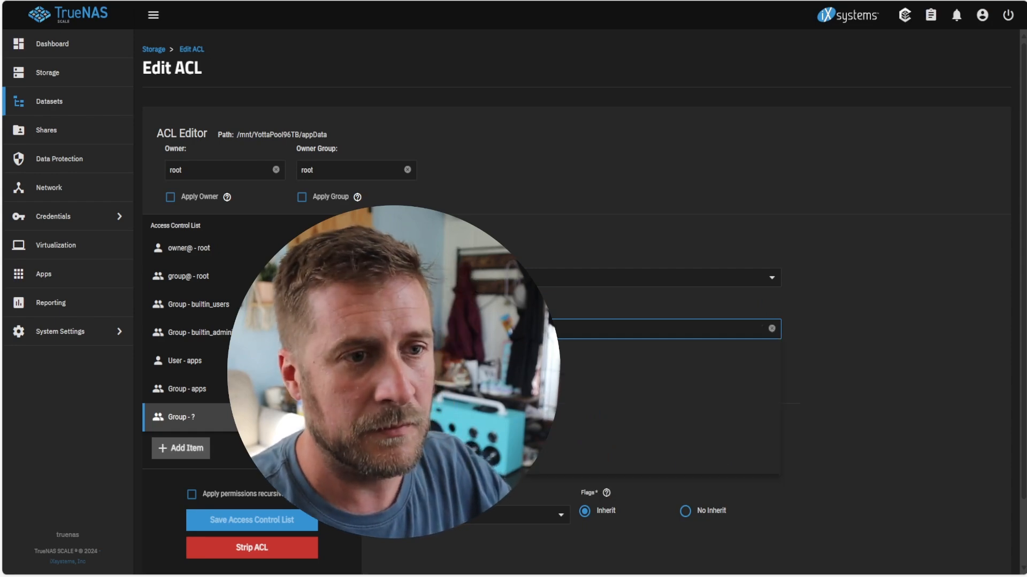
pyautogui.write('o')
pyautogui.click(471, 357)
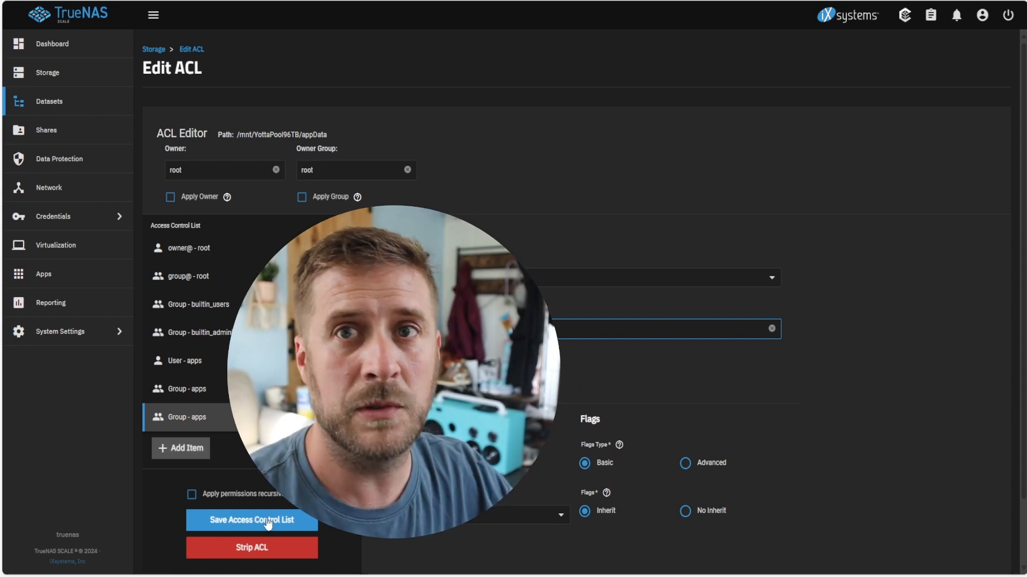
pyautogui.click(154, 50)
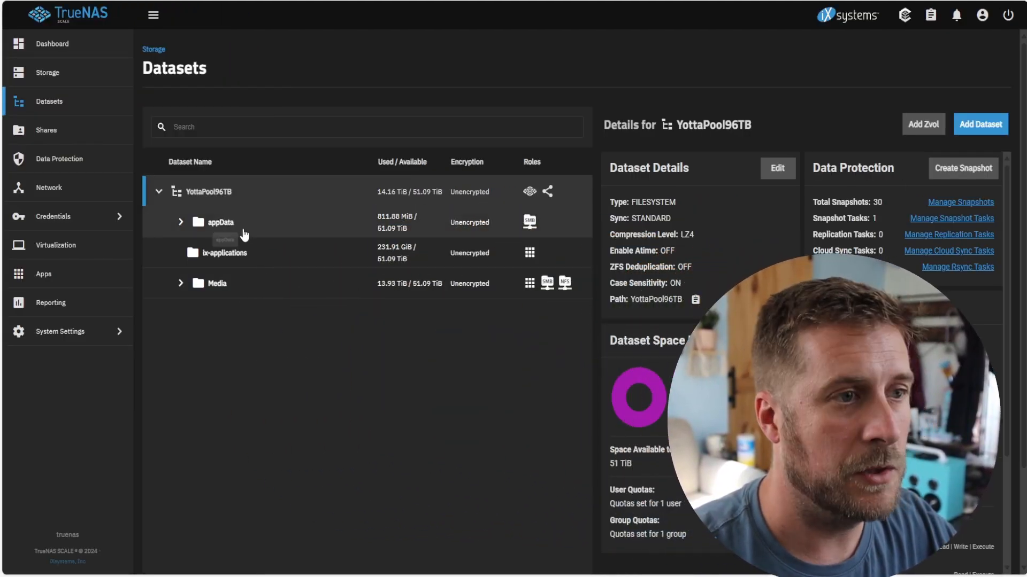
# - Expand appData and its NextCloud dataset to show the child datasets, inspecting the details of both parents
pyautogui.click(181, 221)
pyautogui.click(232, 230)
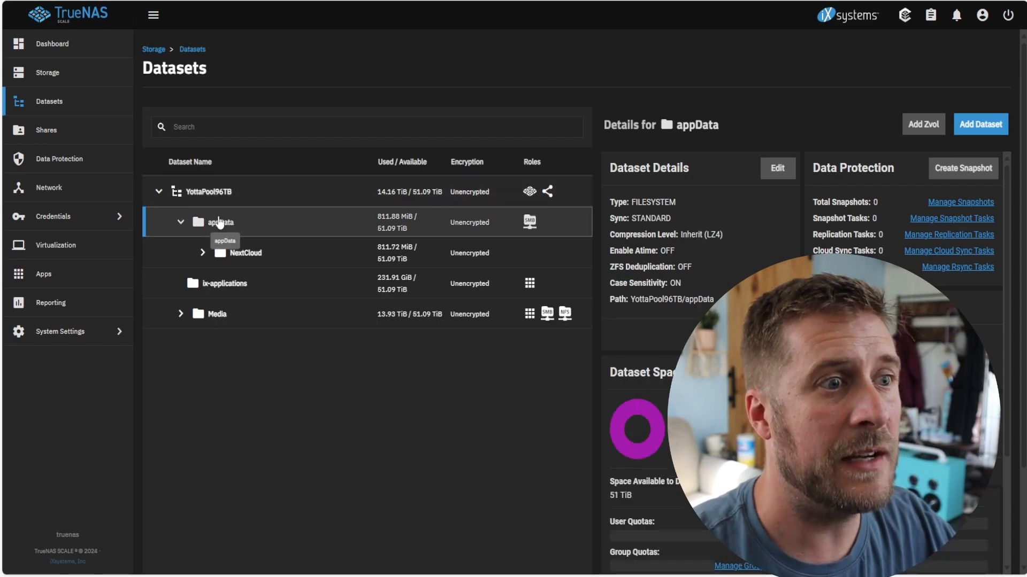
pyautogui.click(247, 256)
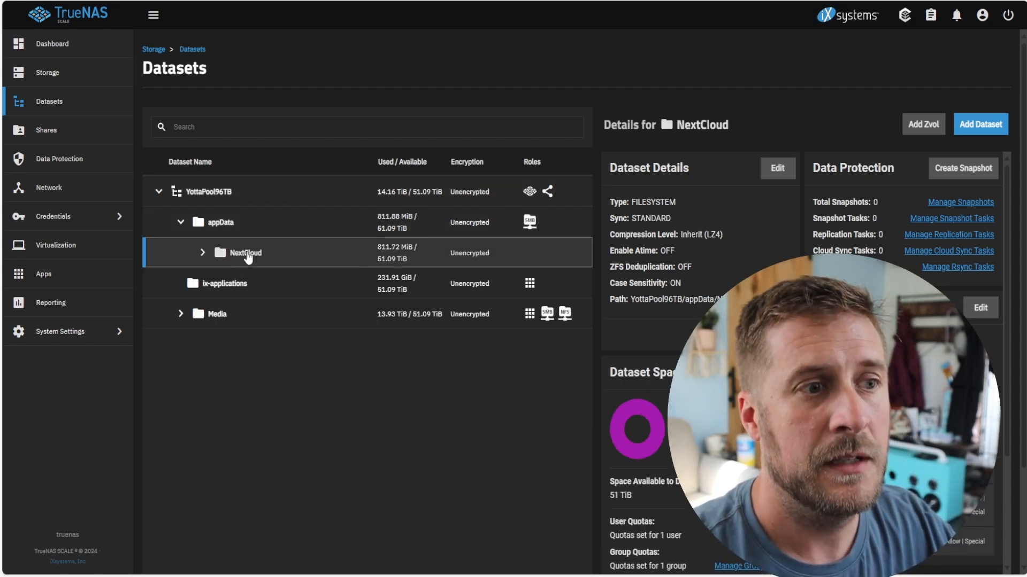
pyautogui.click(252, 229)
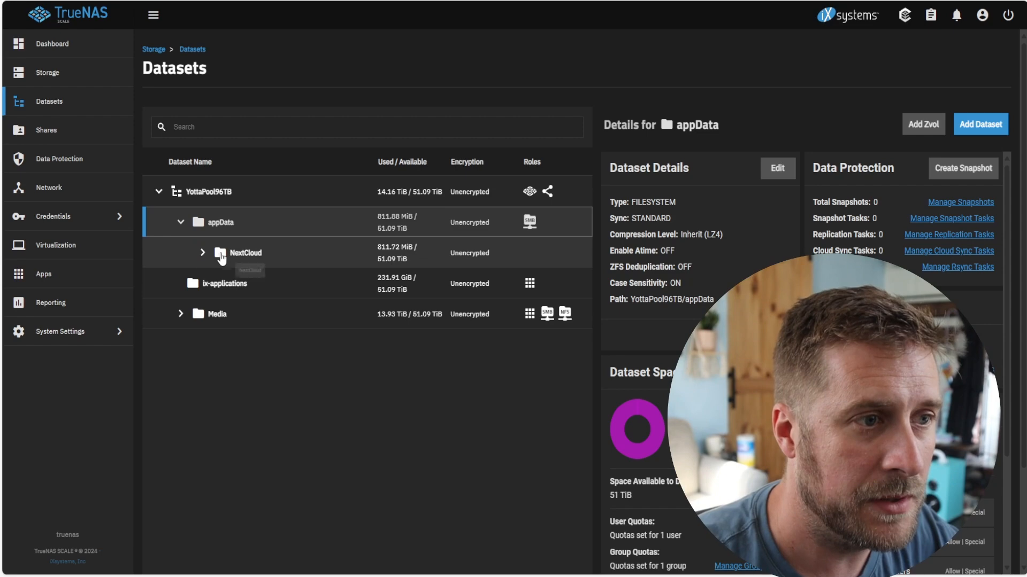
pyautogui.click(203, 252)
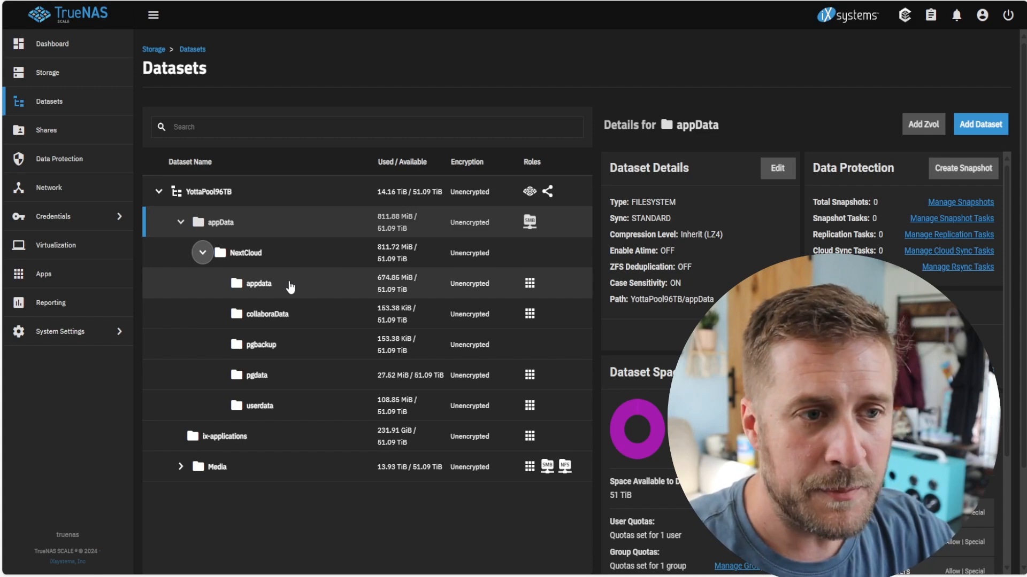
# - Examine the permissions of the NextCloud child datasets appdata, collaboraData, pgbackup and pgdata, and return to the parent appData dataset's details
pyautogui.click(291, 287)
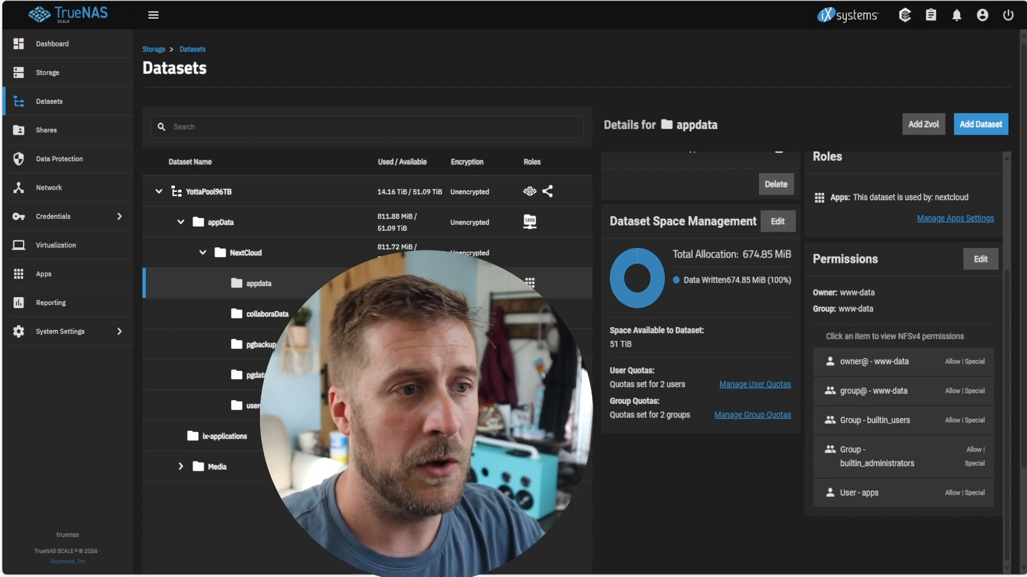
pyautogui.click(278, 319)
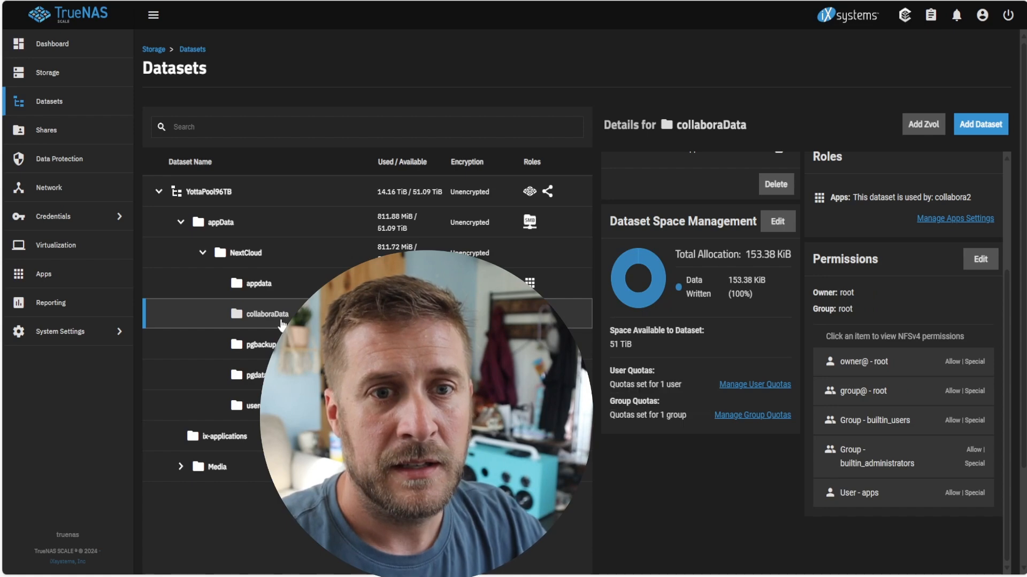
pyautogui.click(274, 343)
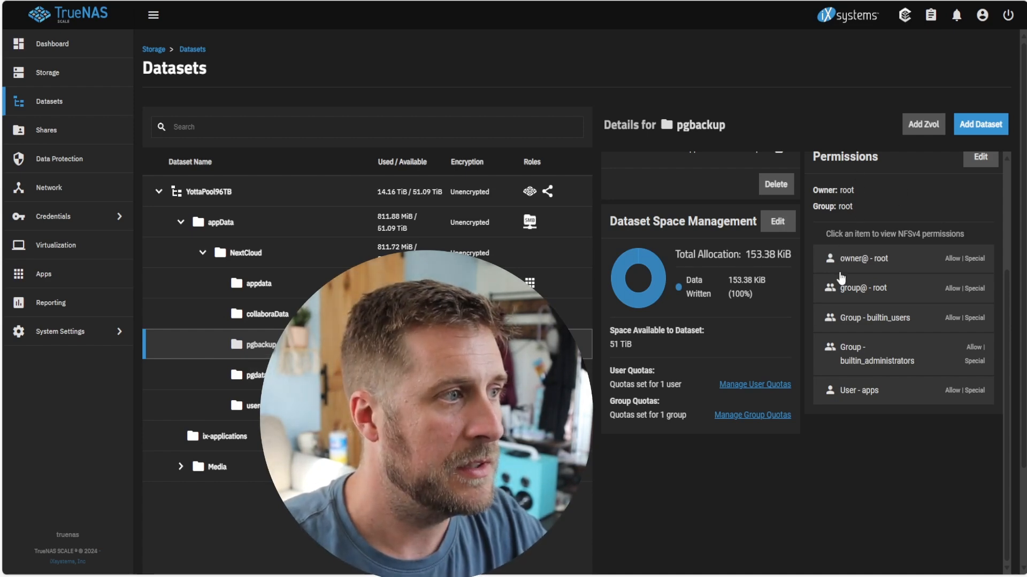
pyautogui.click(364, 375)
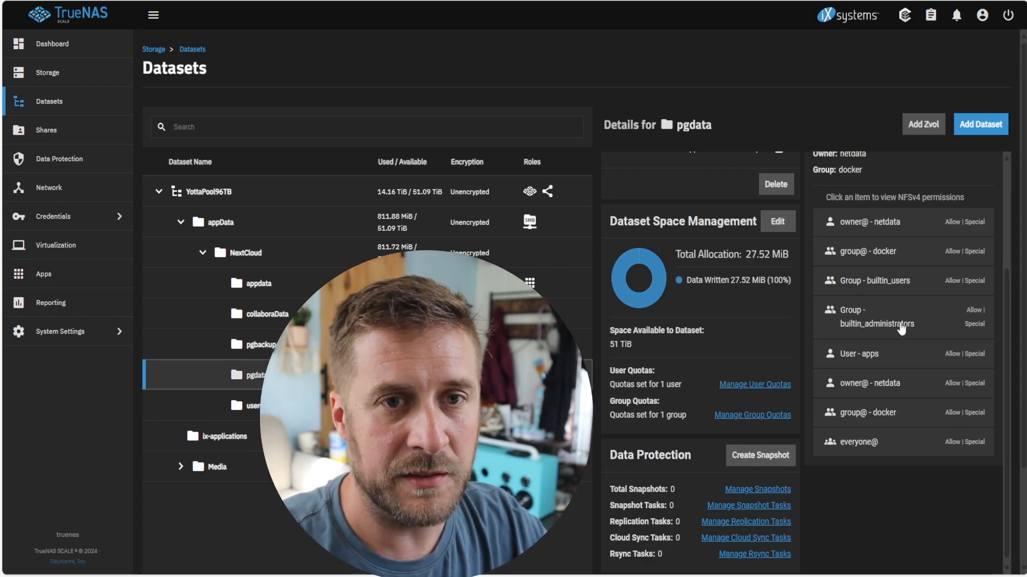
pyautogui.scroll(2, 902, 328)
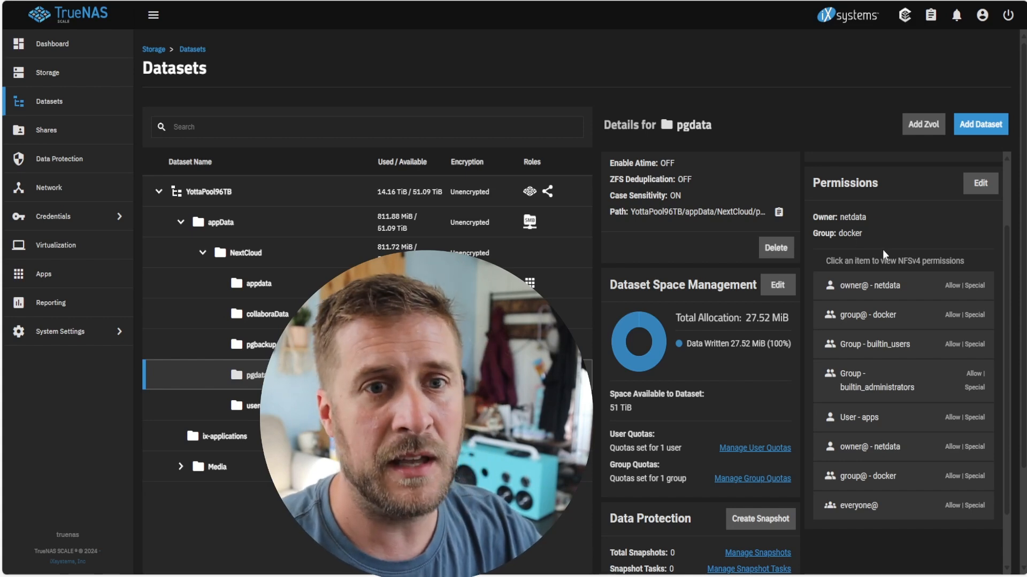
pyautogui.scroll(2, 882, 249)
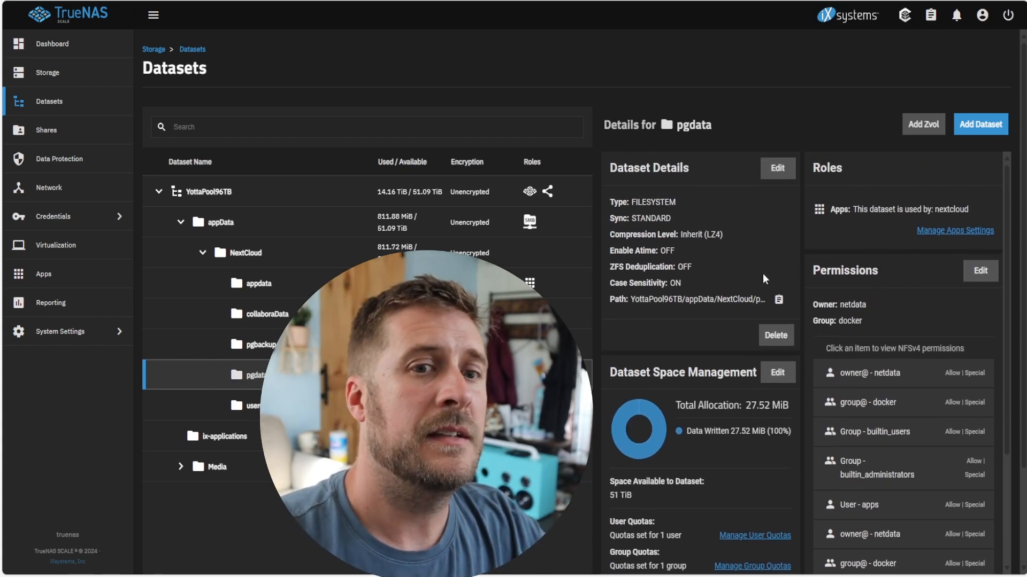
pyautogui.click(241, 222)
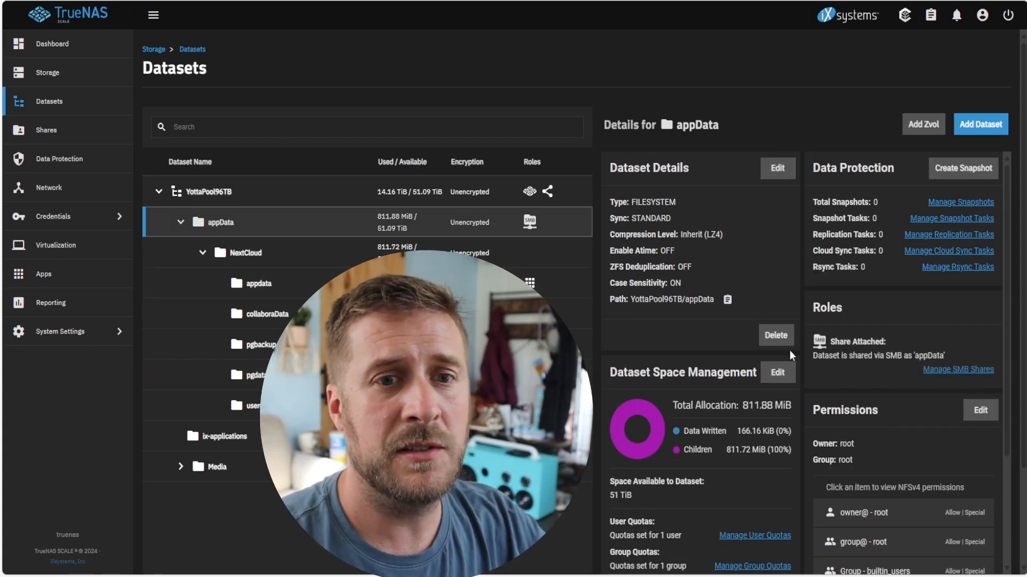
# - Examine the owner, group and individual permission entries of the appData dataset
pyautogui.scroll(-2, 903, 385)
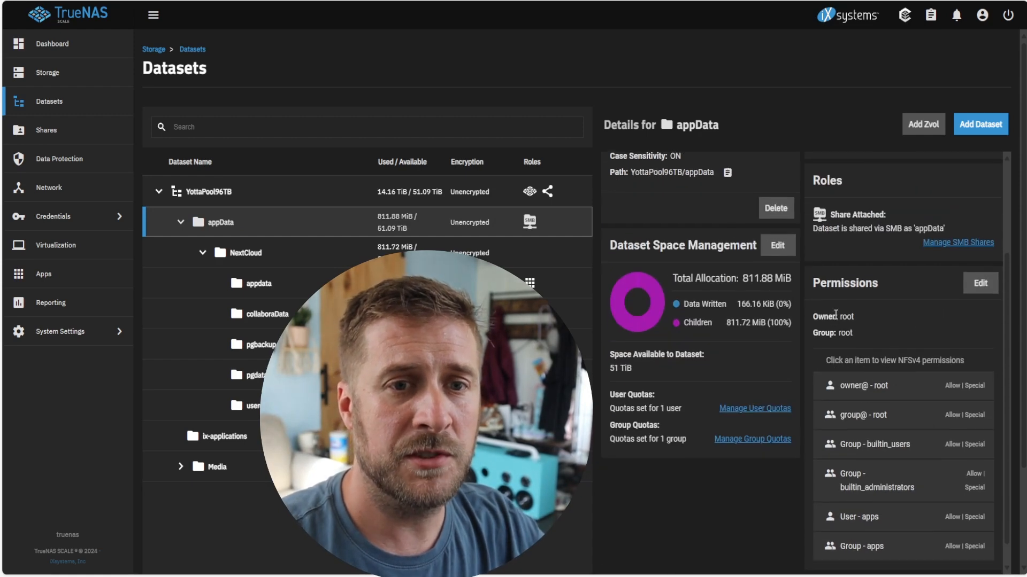
pyautogui.moveTo(814, 319); pyautogui.dragTo(859, 335)
pyautogui.click(935, 338)
pyautogui.scroll(-1, 907, 338)
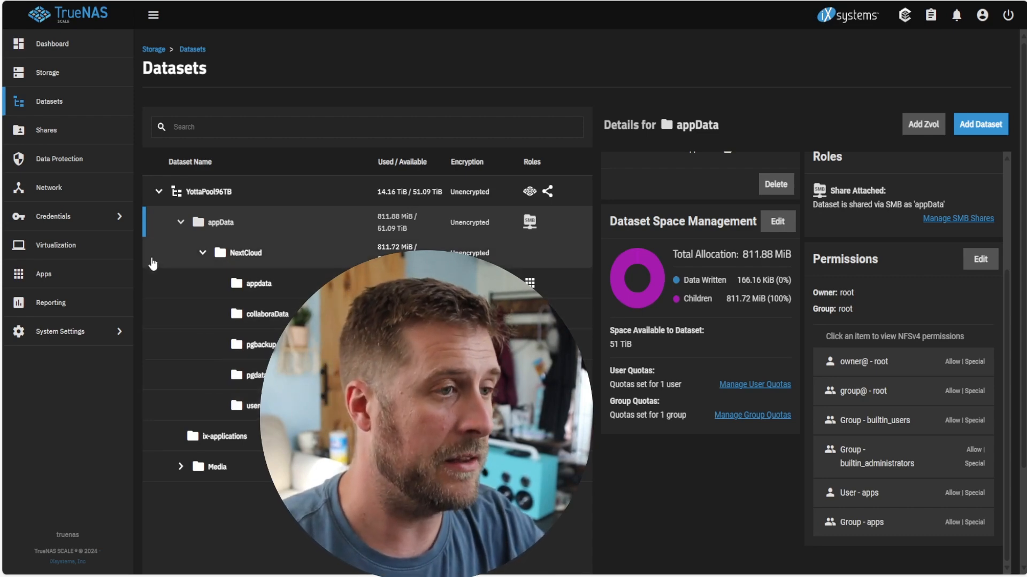
# - Open the installed collabora2 app's configuration for editing and review its additional storage settings
pyautogui.click(66, 283)
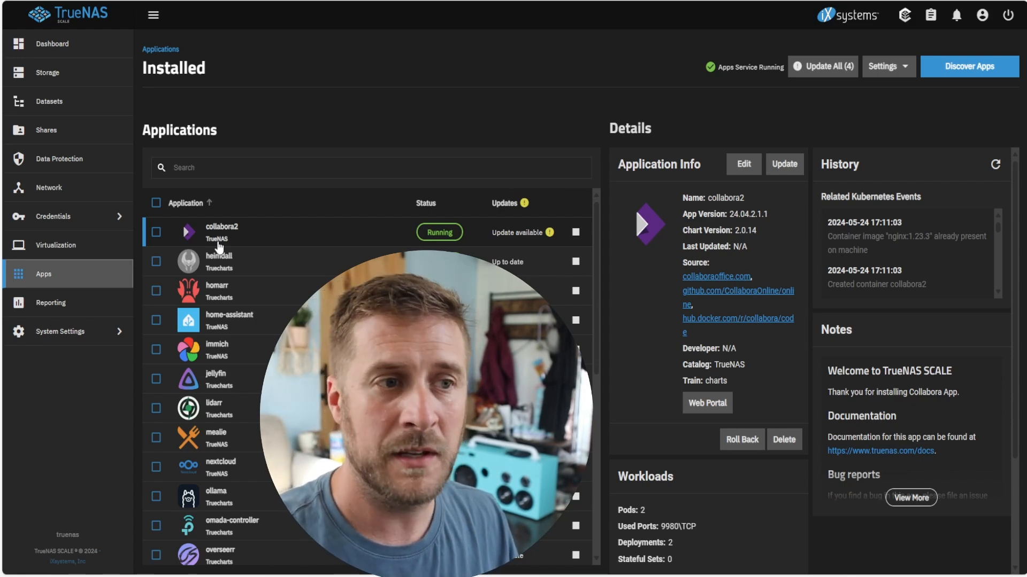
pyautogui.click(282, 238)
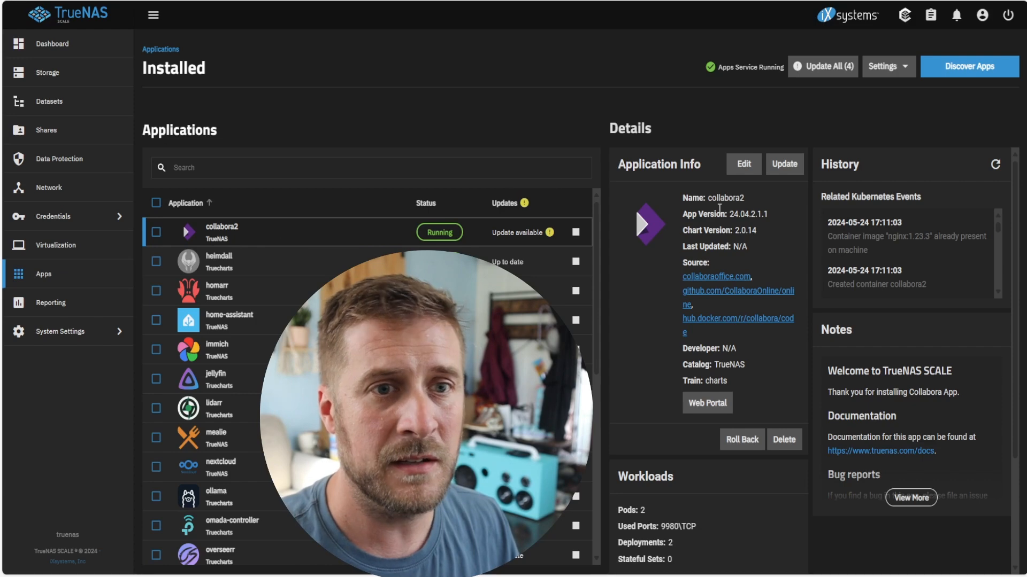
pyautogui.click(748, 169)
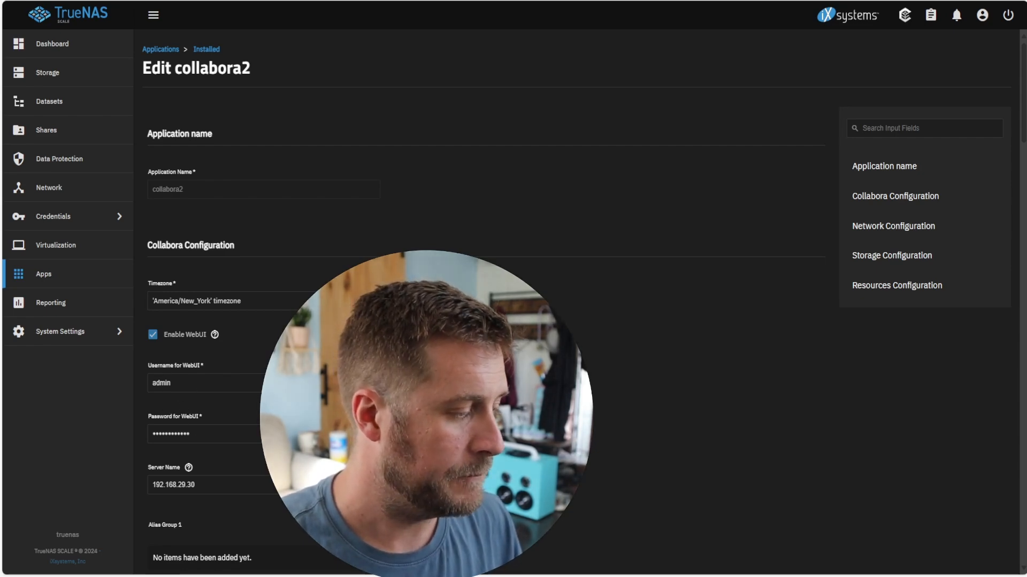
pyautogui.scroll(-20, 396, 140)
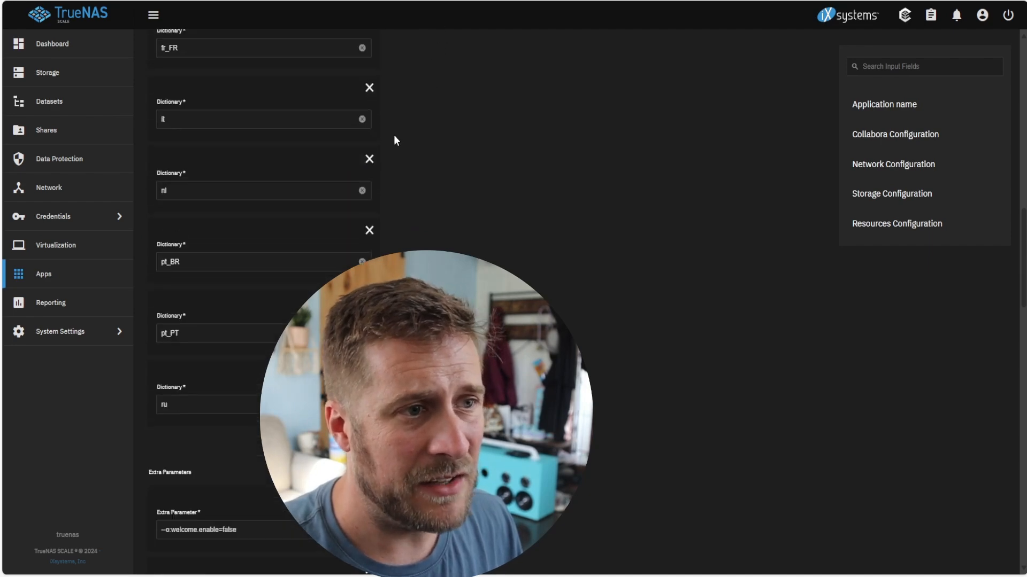
pyautogui.scroll(-15, 395, 140)
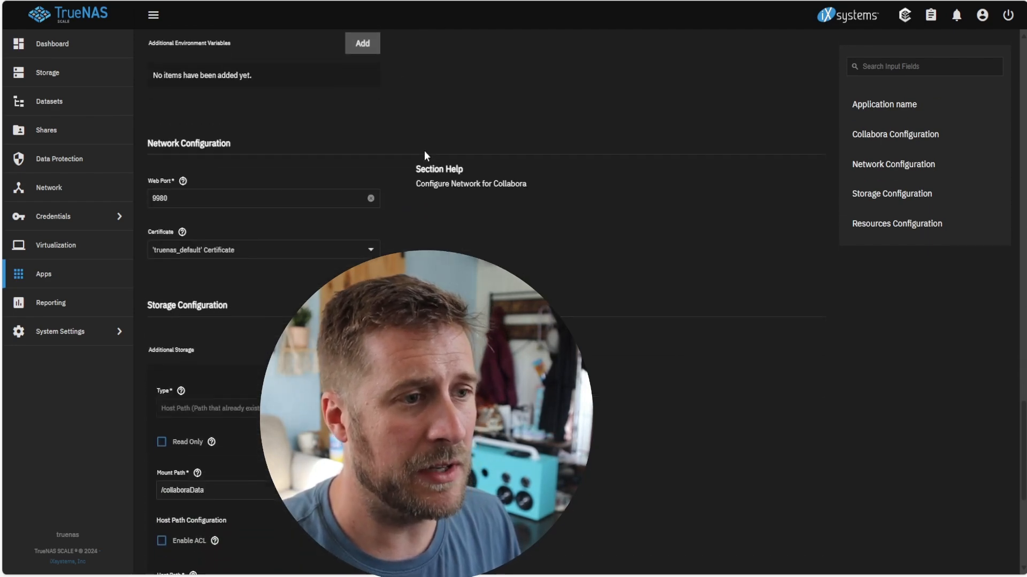
pyautogui.scroll(-4, 424, 151)
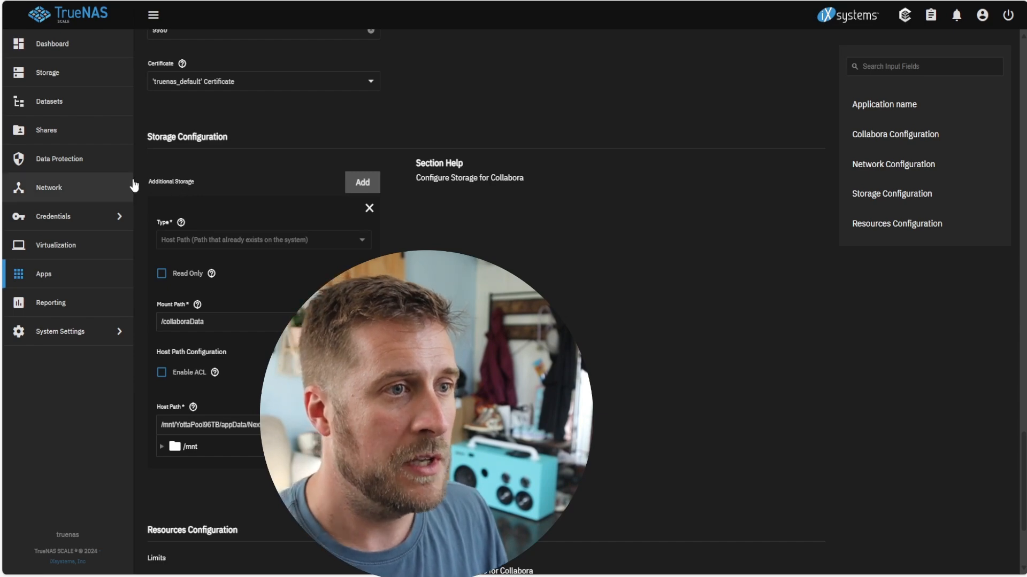
pyautogui.moveTo(148, 182); pyautogui.dragTo(204, 182)
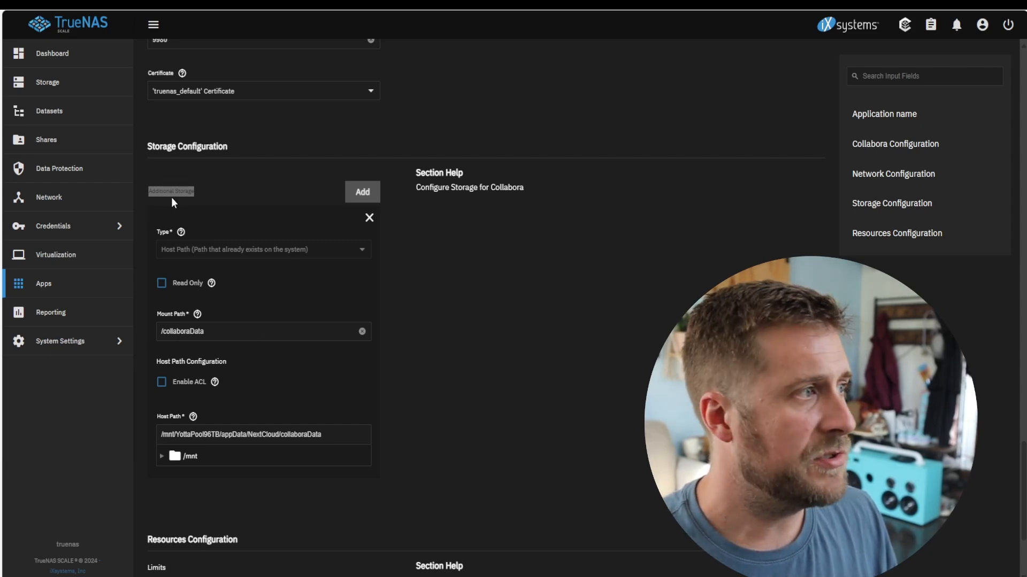
pyautogui.click(170, 211)
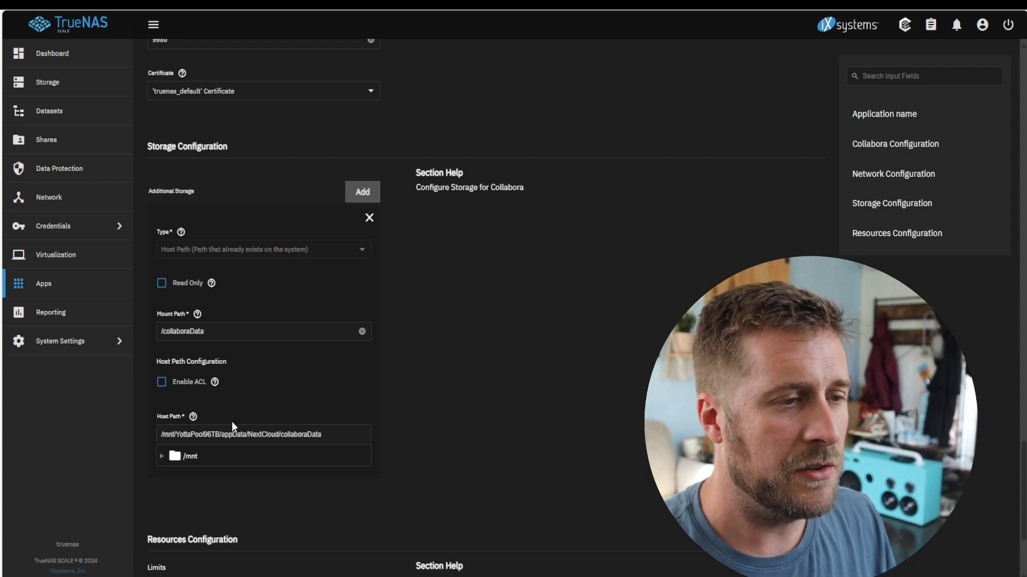
# - Expand the collabora2 host path tree to appData/NextCloud, toggle the collaboraData folder, and return to the installed apps without saving
pyautogui.click(162, 456)
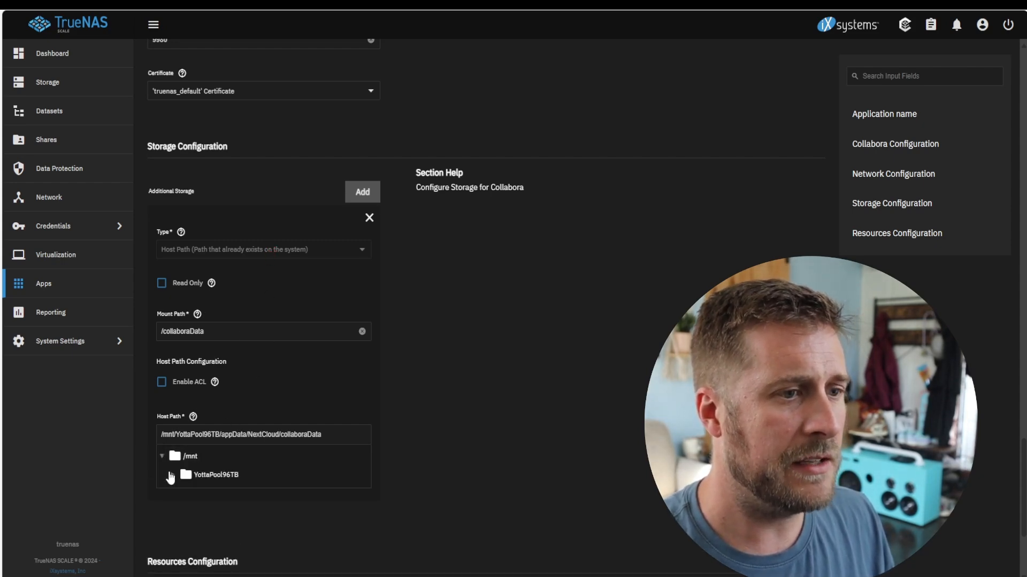
pyautogui.click(173, 475)
pyautogui.click(184, 512)
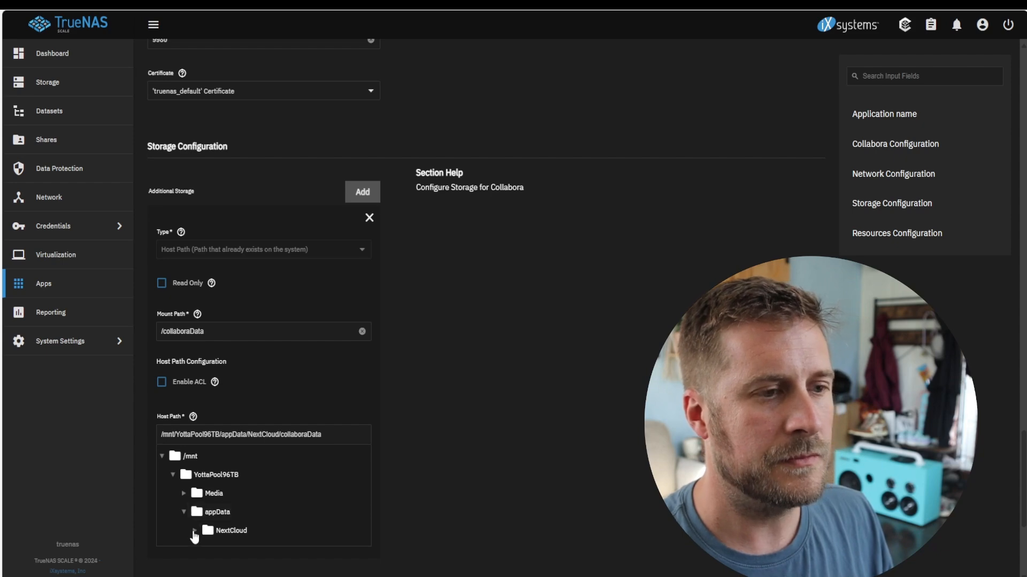
pyautogui.click(194, 532)
pyautogui.scroll(-1, 204, 538)
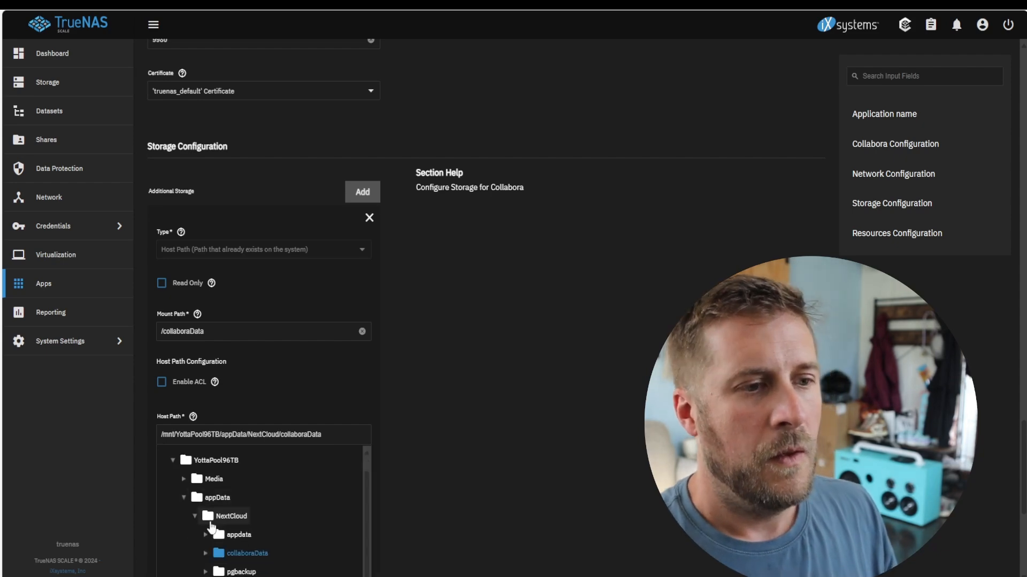
pyautogui.click(254, 558)
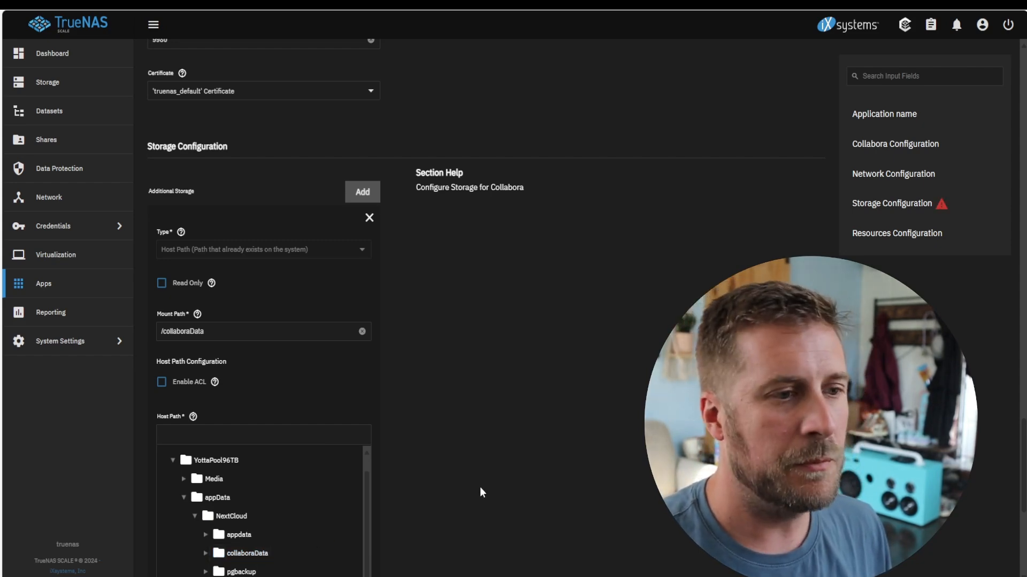
pyautogui.scroll(15, 139, 42)
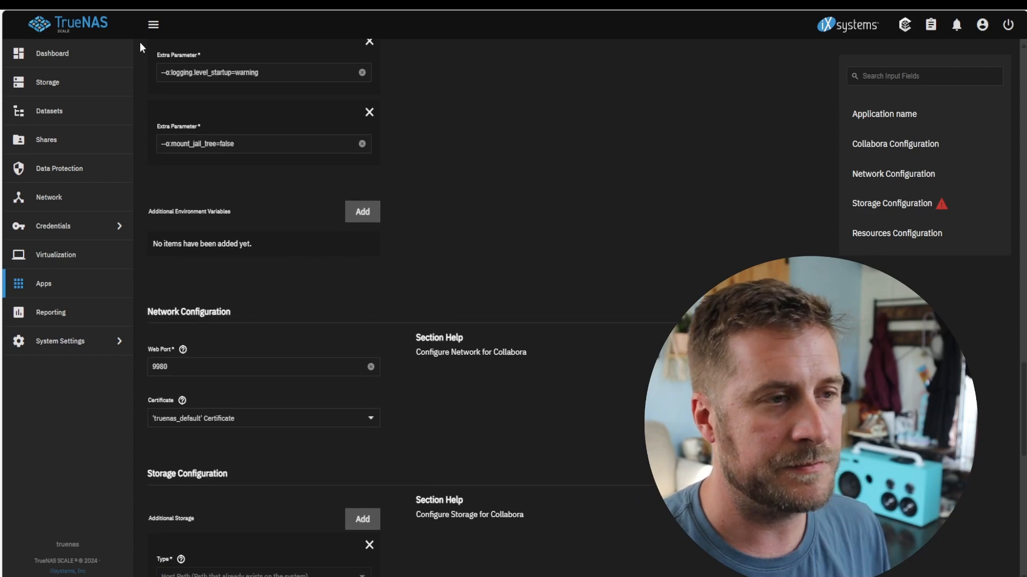
pyautogui.click(75, 285)
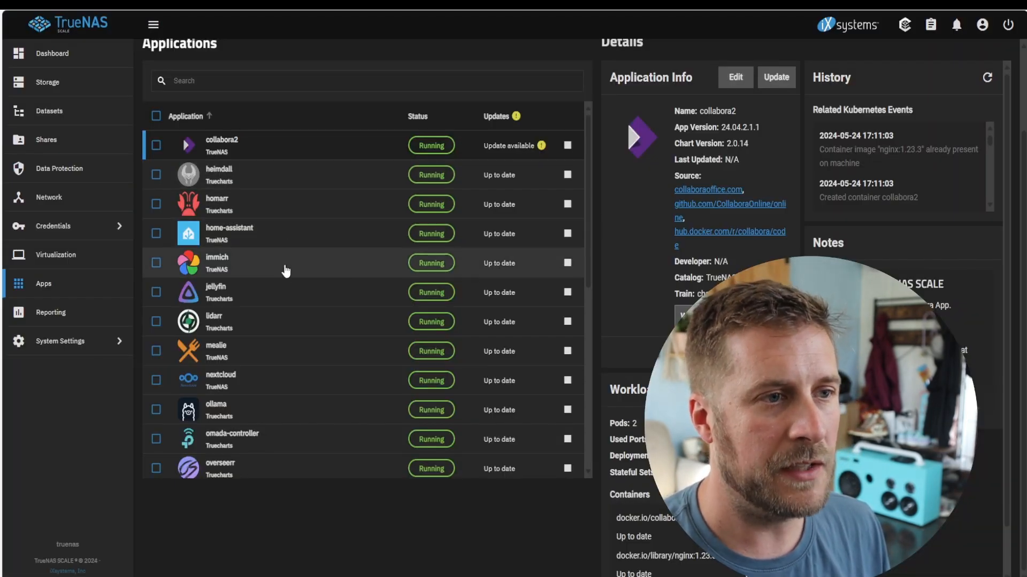
# - Open the installed nextcloud app's configuration for editing and review its admin user, password, host and data directory fields
pyautogui.click(285, 390)
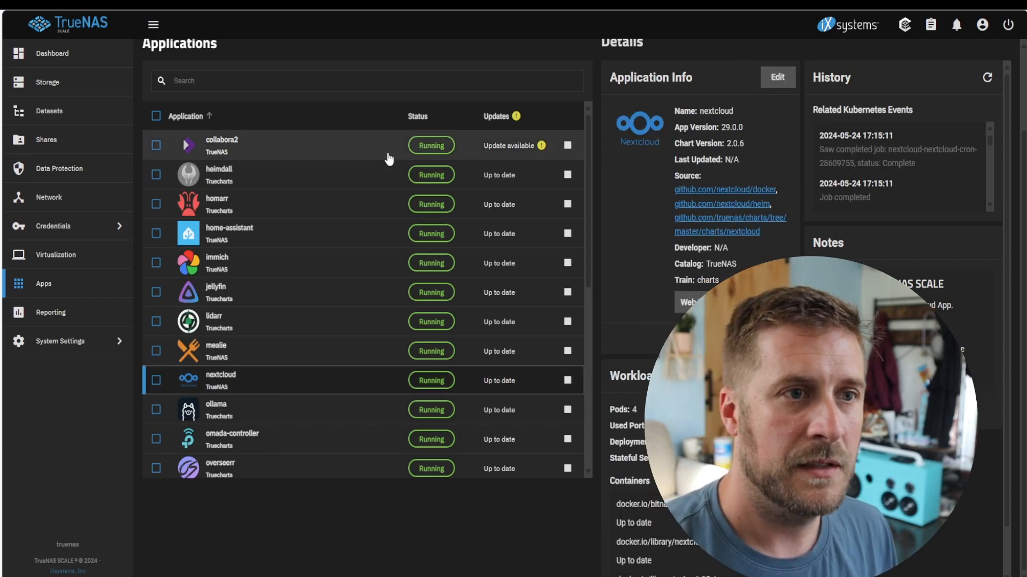
pyautogui.scroll(3, 614, 206)
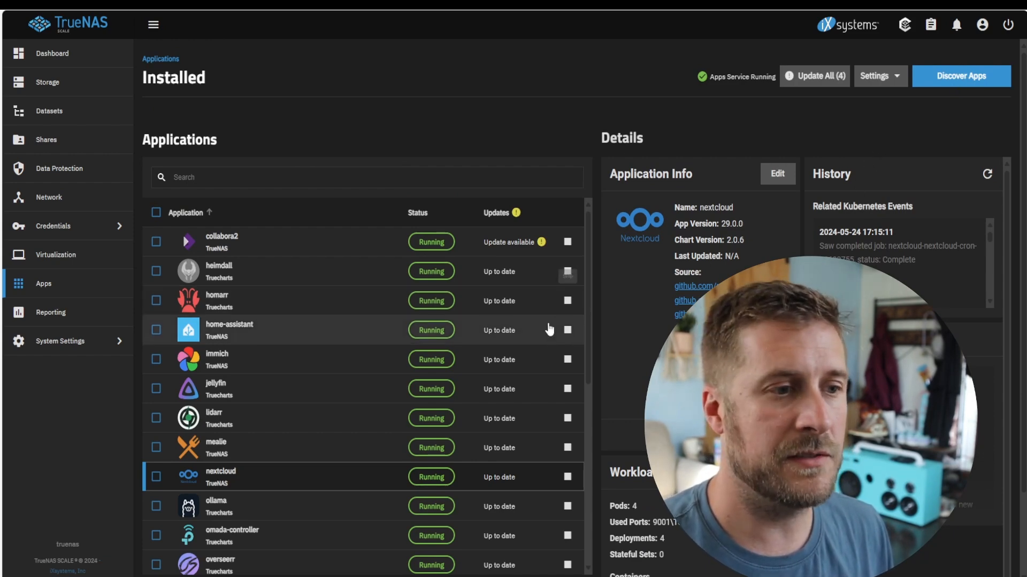
pyautogui.click(777, 173)
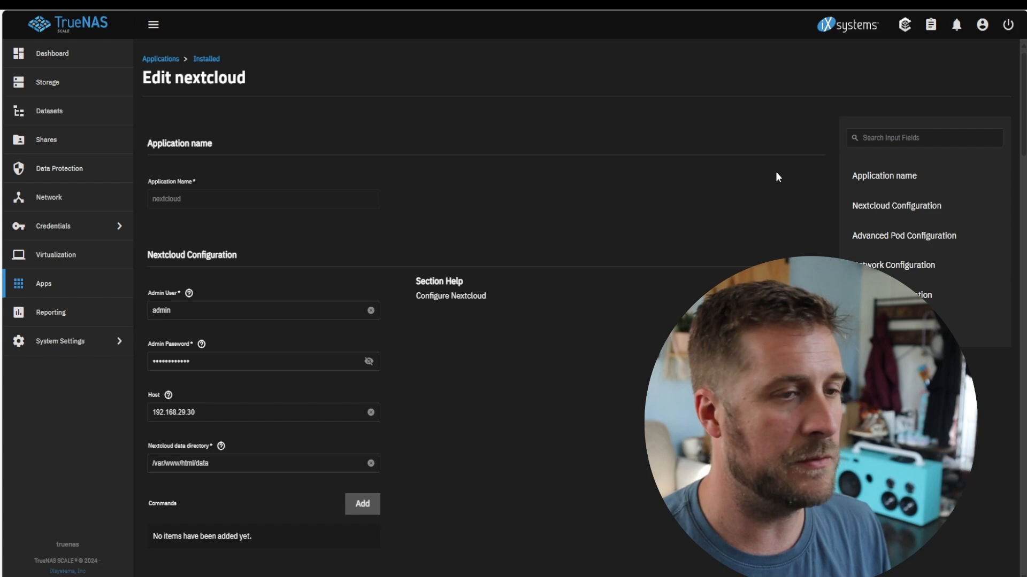
pyautogui.click(179, 312)
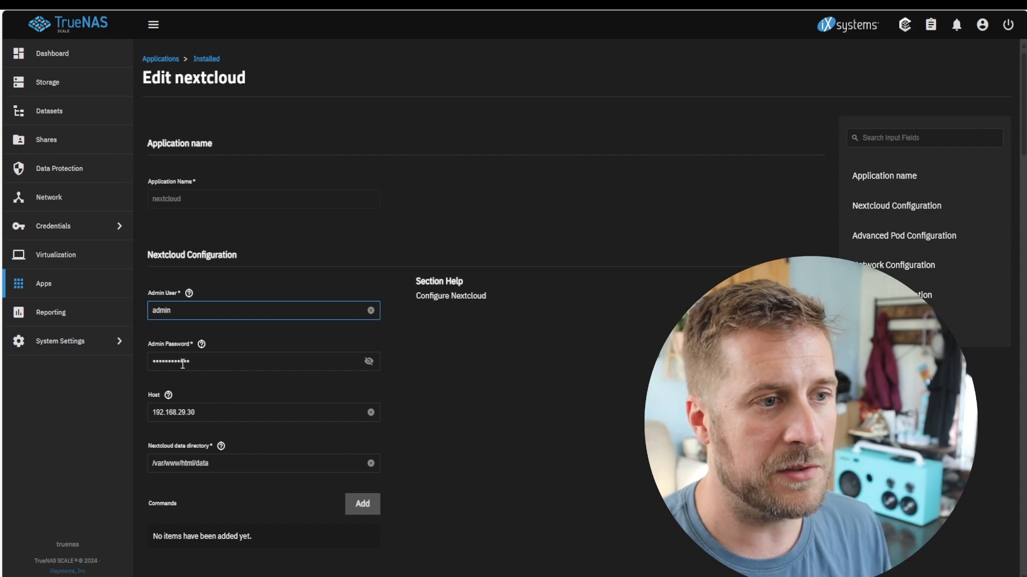
pyautogui.click(443, 425)
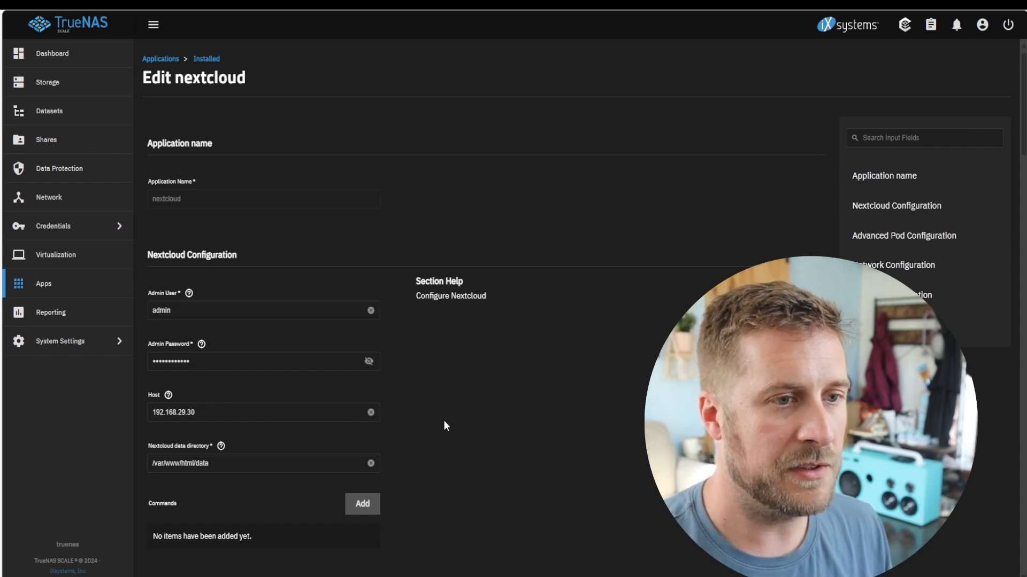
# - Review Nextcloud's upload, memory, cron and network settings, and choose the 'truenas_default' certificate
pyautogui.scroll(-5, 444, 422)
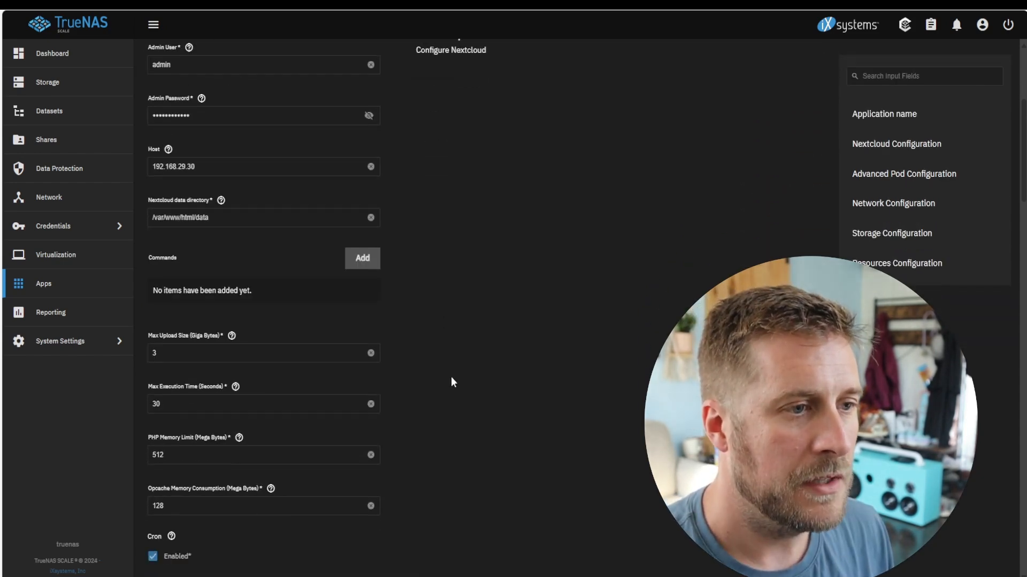
pyautogui.scroll(-6, 406, 381)
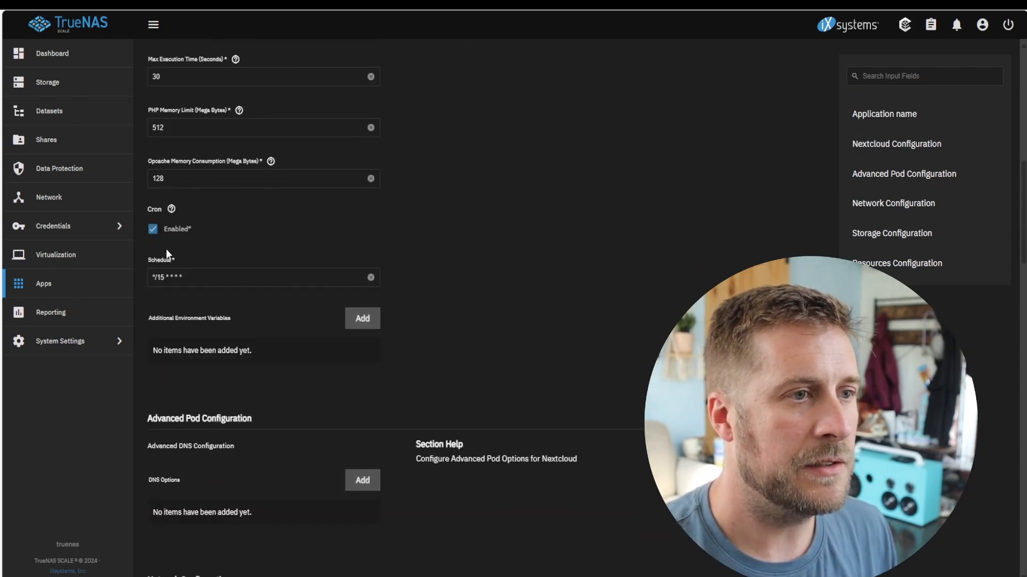
pyautogui.scroll(-6, 390, 313)
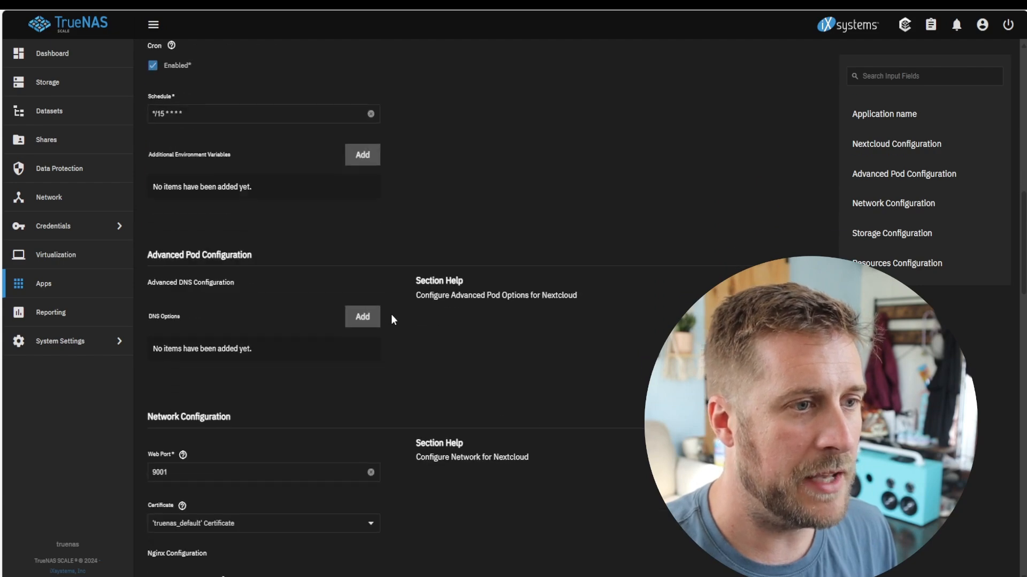
pyautogui.scroll(-2, 392, 315)
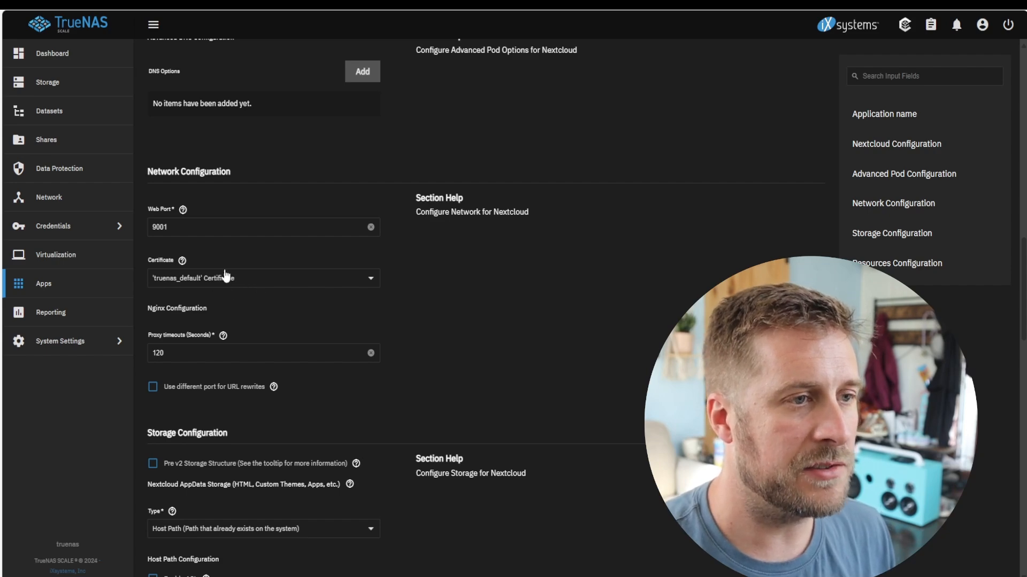
pyautogui.click(290, 287)
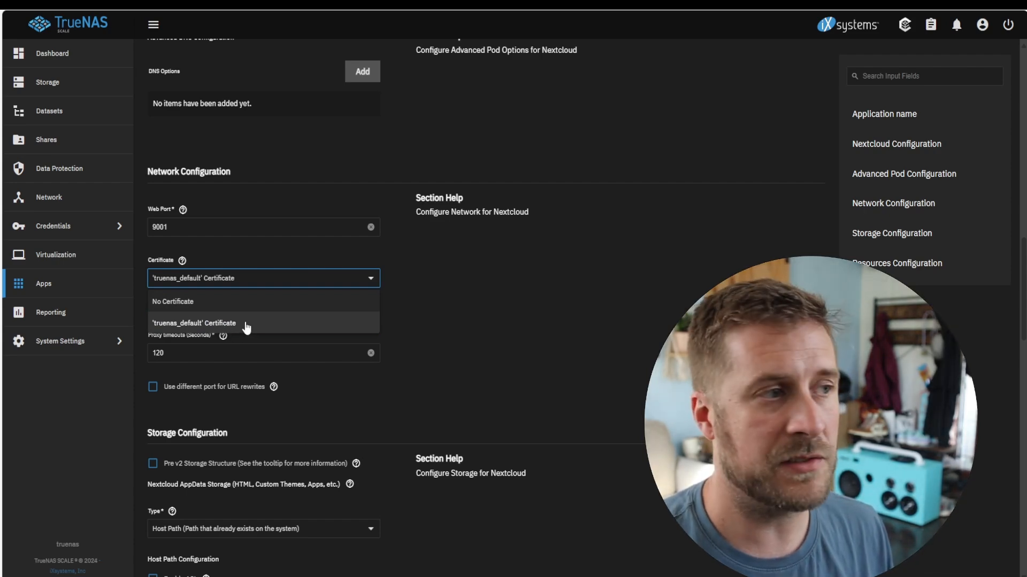
pyautogui.click(246, 324)
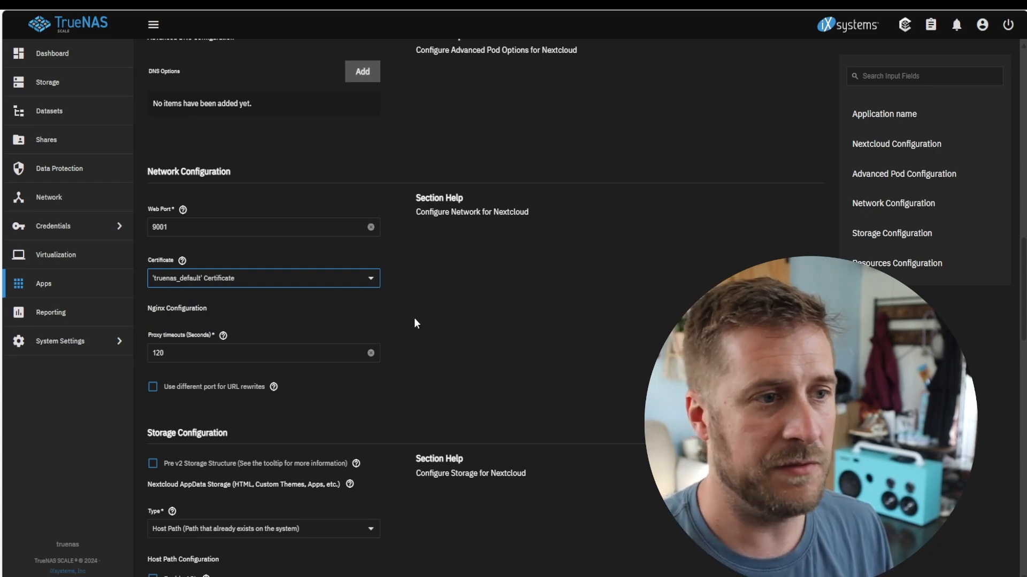
# - Expand the Nextcloud AppData Storage host path tree through YottaPool96TB and appData to show the folders inside NextCloud
pyautogui.scroll(-5, 415, 320)
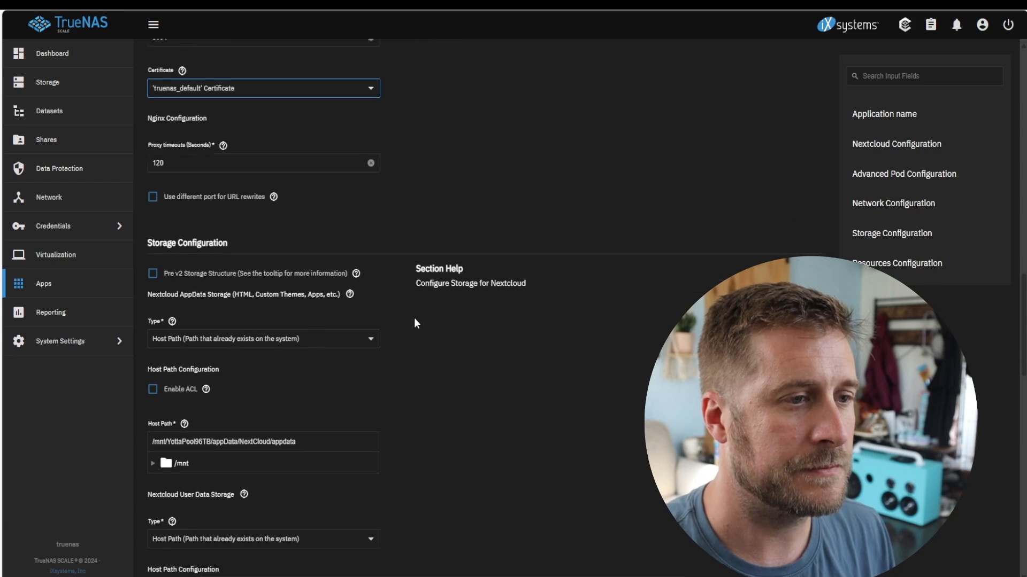
pyautogui.scroll(-2, 414, 319)
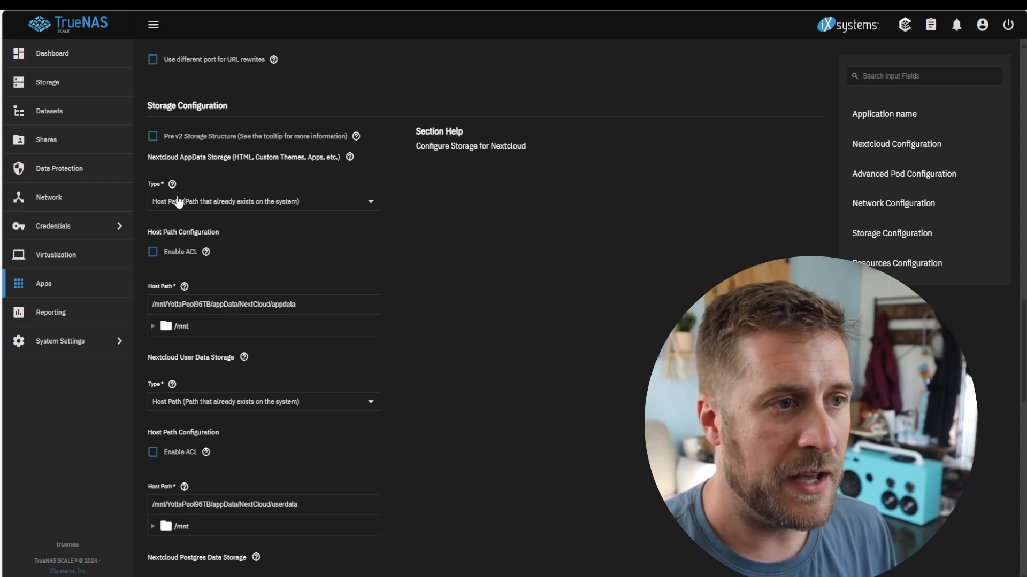
pyautogui.click(153, 327)
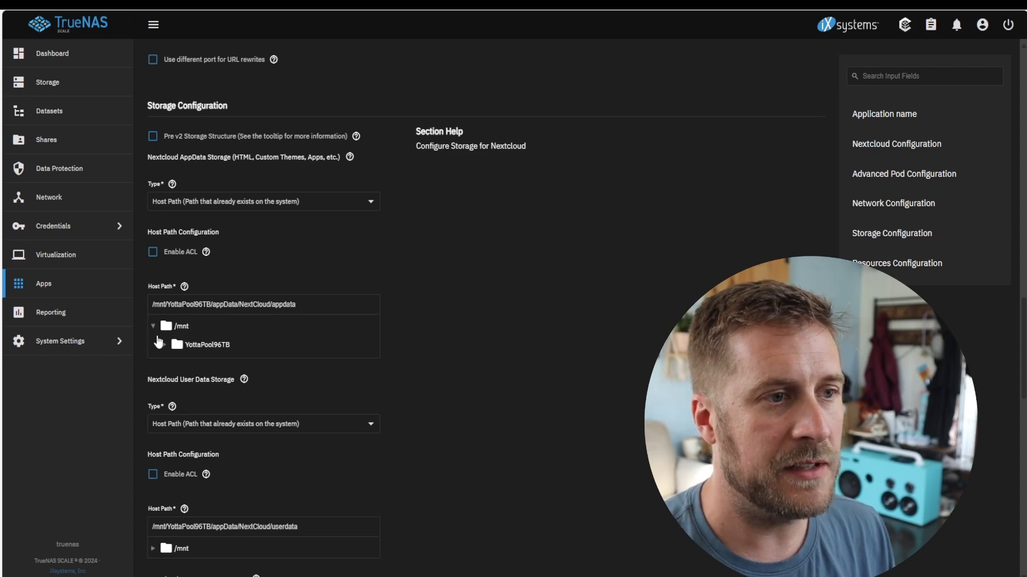
pyautogui.click(164, 344)
pyautogui.click(174, 383)
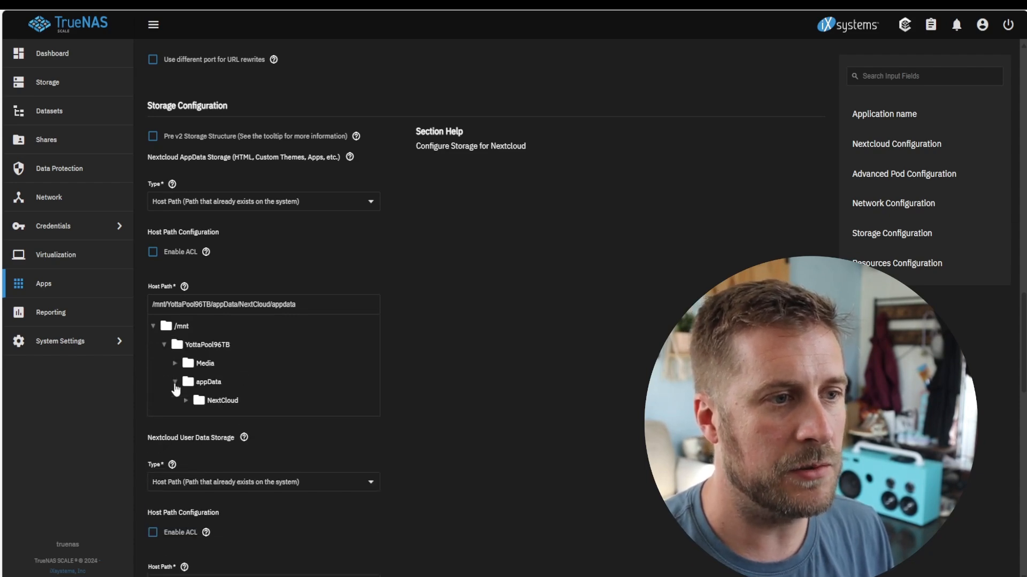
pyautogui.click(185, 401)
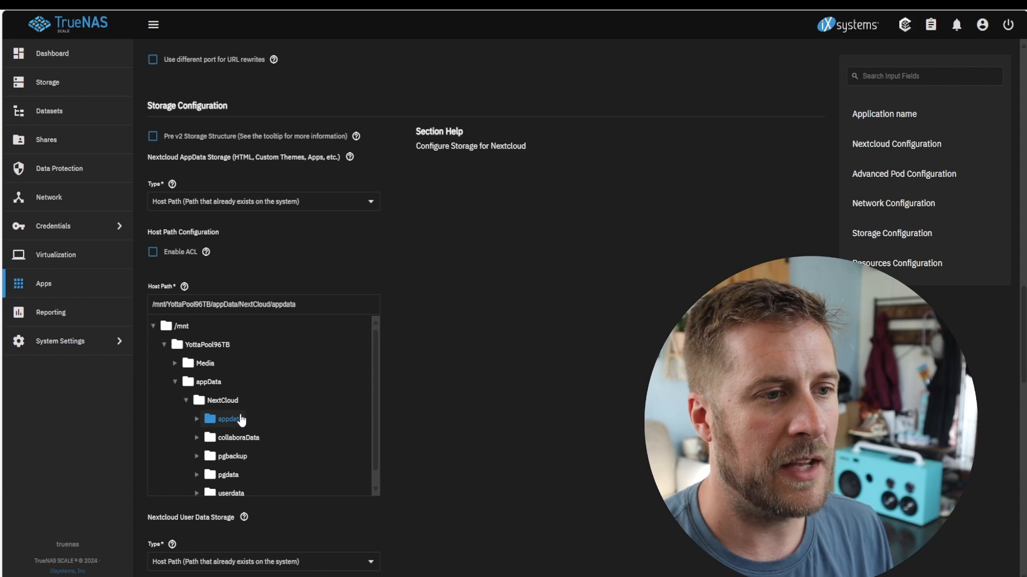
# - Expand the Nextcloud User Data Storage host path tree through YottaPool96TB and appData to show the folders inside NextCloud
pyautogui.scroll(-6, 498, 360)
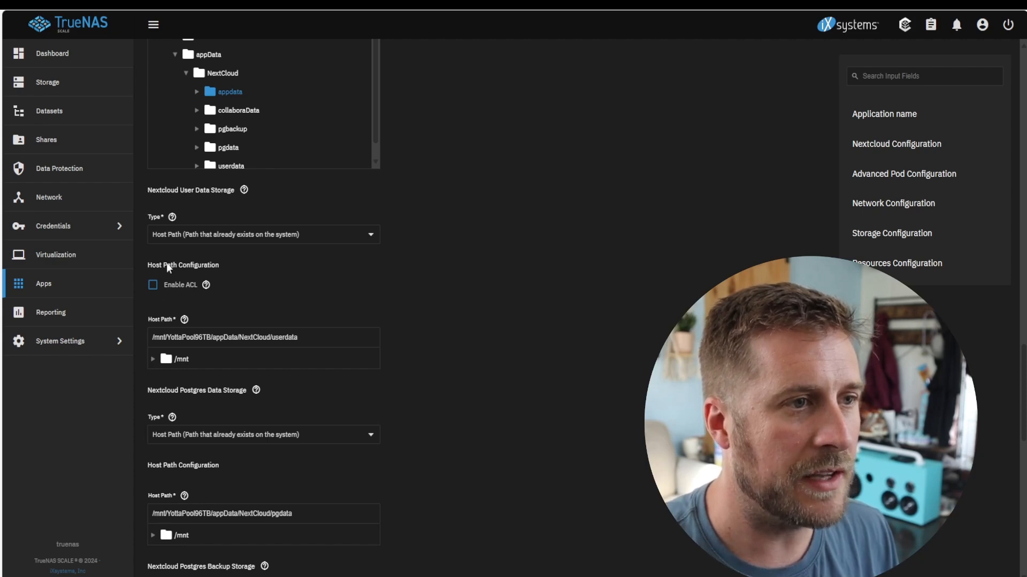
pyautogui.moveTo(150, 194); pyautogui.dragTo(207, 193)
pyautogui.click(208, 193)
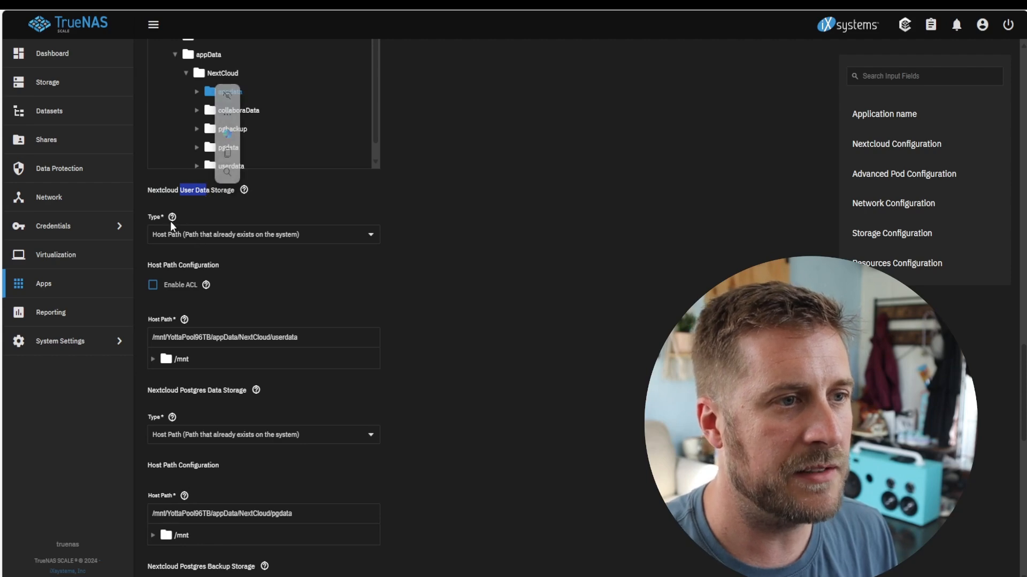
pyautogui.click(153, 359)
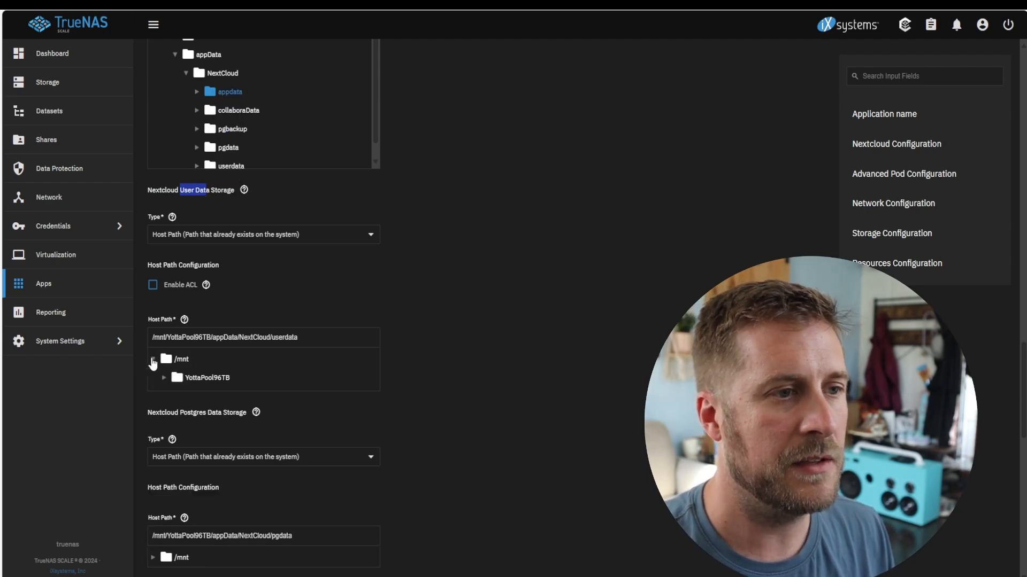
pyautogui.click(164, 378)
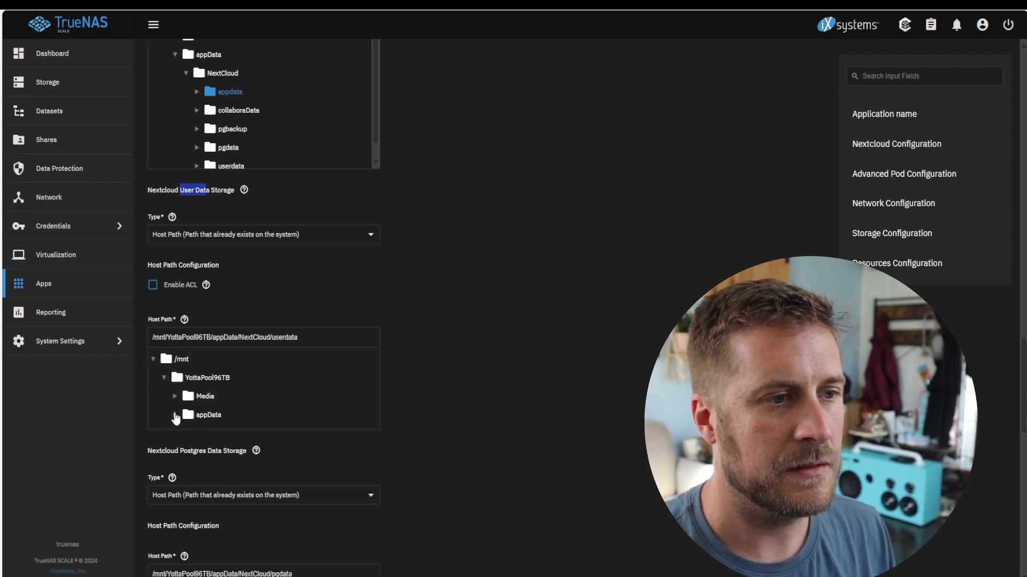
pyautogui.click(175, 415)
pyautogui.click(186, 435)
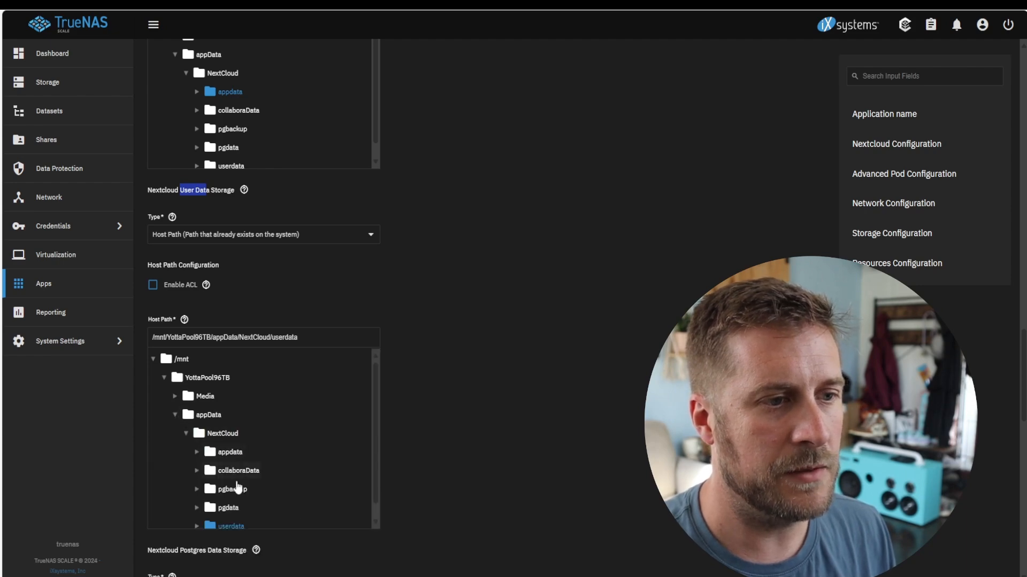
# - Review the host path settings for Nextcloud Postgres Data Storage and Nextcloud Postgres Backup Storage
pyautogui.scroll(-8, 458, 309)
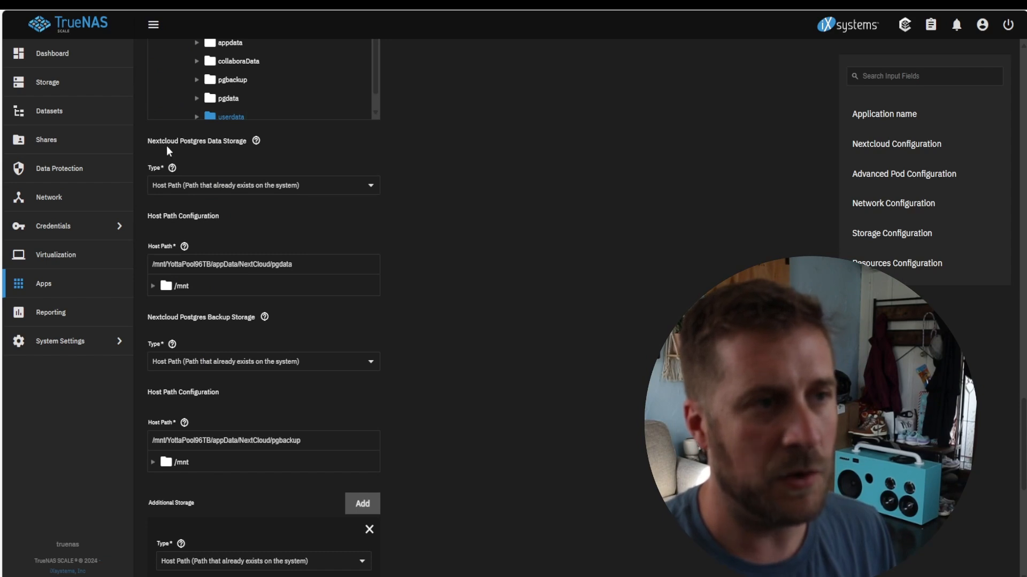
pyautogui.moveTo(179, 141); pyautogui.dragTo(236, 141)
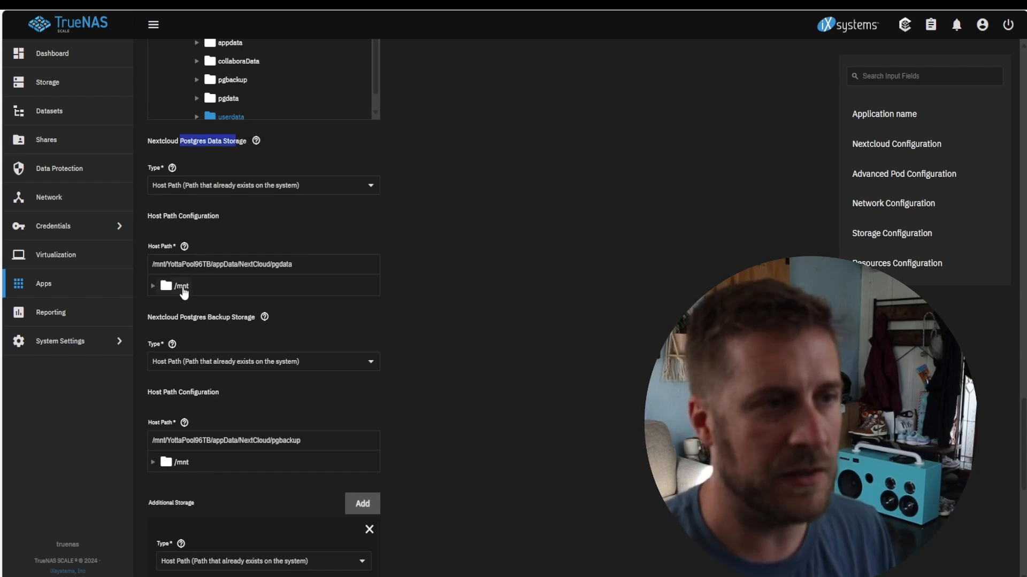
pyautogui.moveTo(187, 318); pyautogui.dragTo(230, 317)
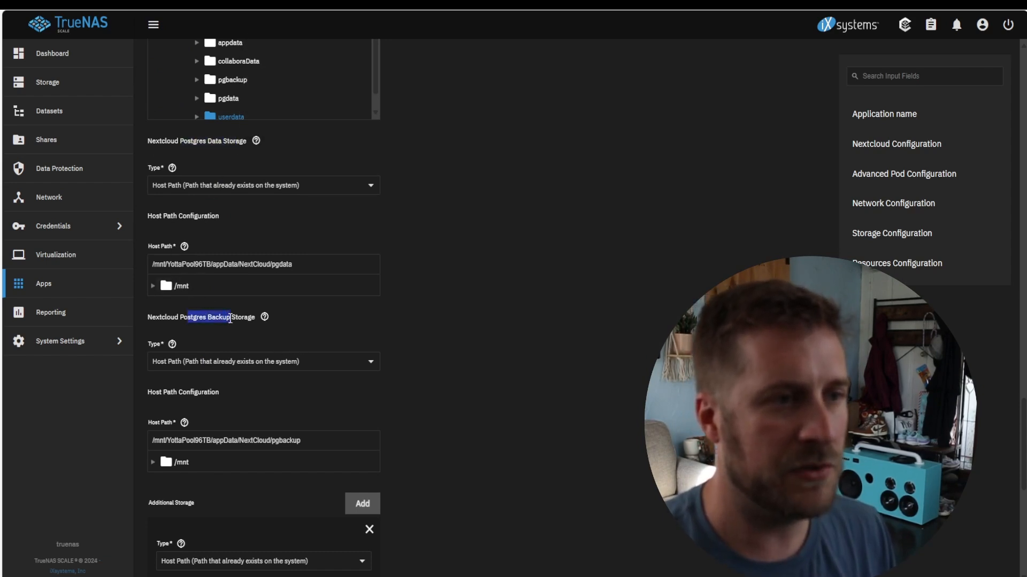
# - Review the Additional Storage mount and host paths and the CPU and memory limits, and return to the applications page without saving
pyautogui.scroll(-6, 233, 451)
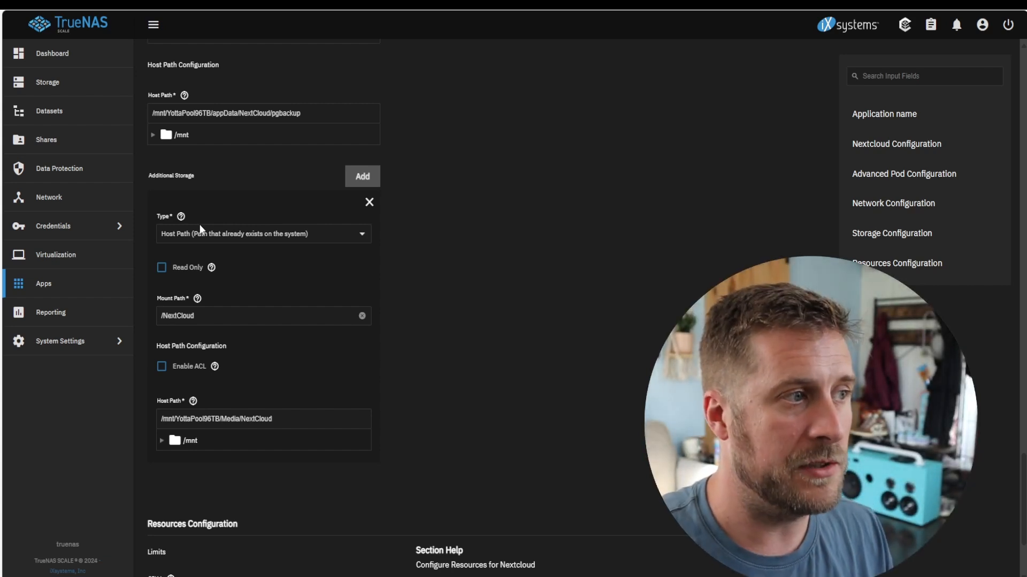
pyautogui.scroll(-3, 211, 237)
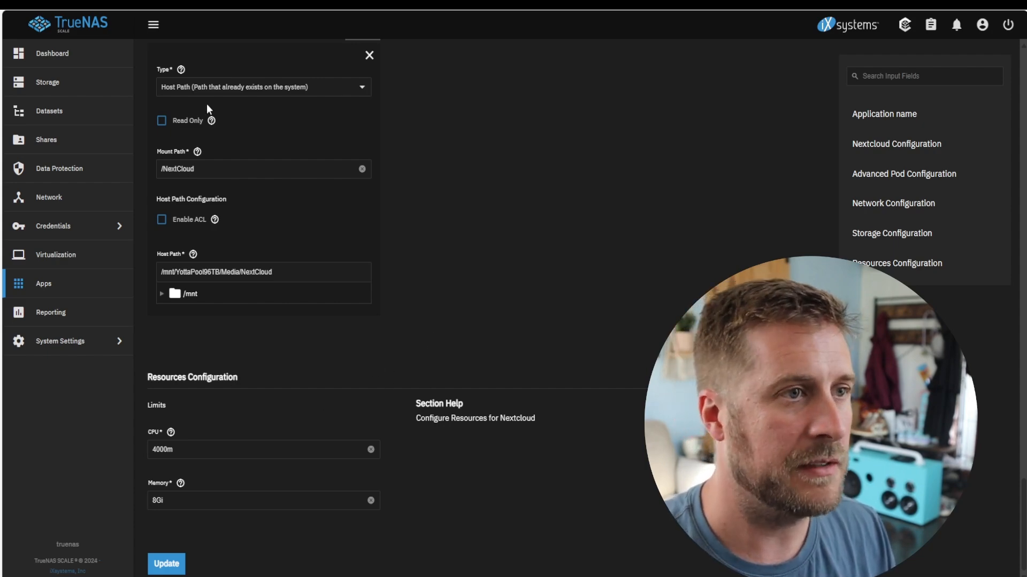
pyautogui.scroll(20, 499, 332)
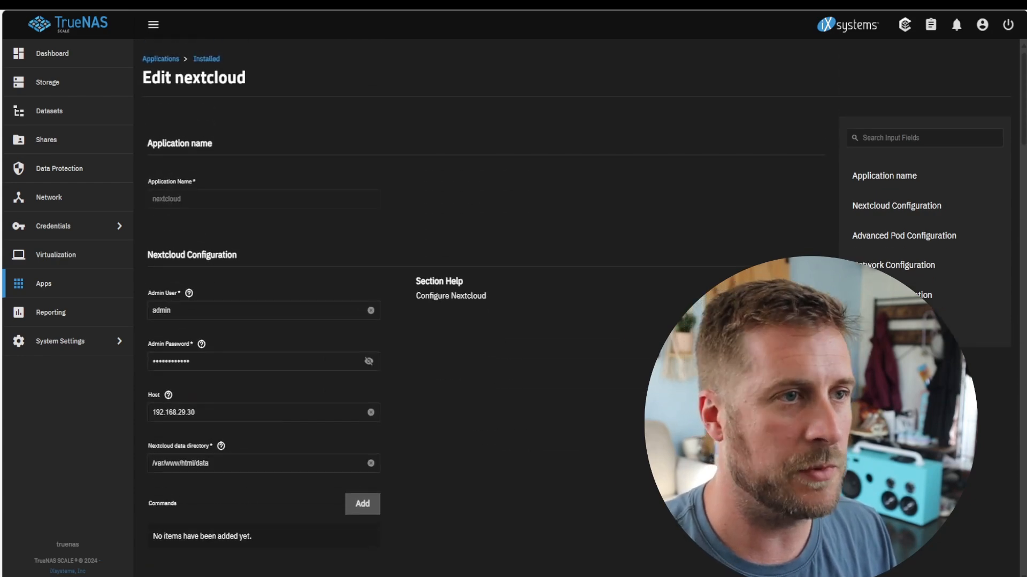
pyautogui.click(164, 60)
pyautogui.scroll(-4, 335, 287)
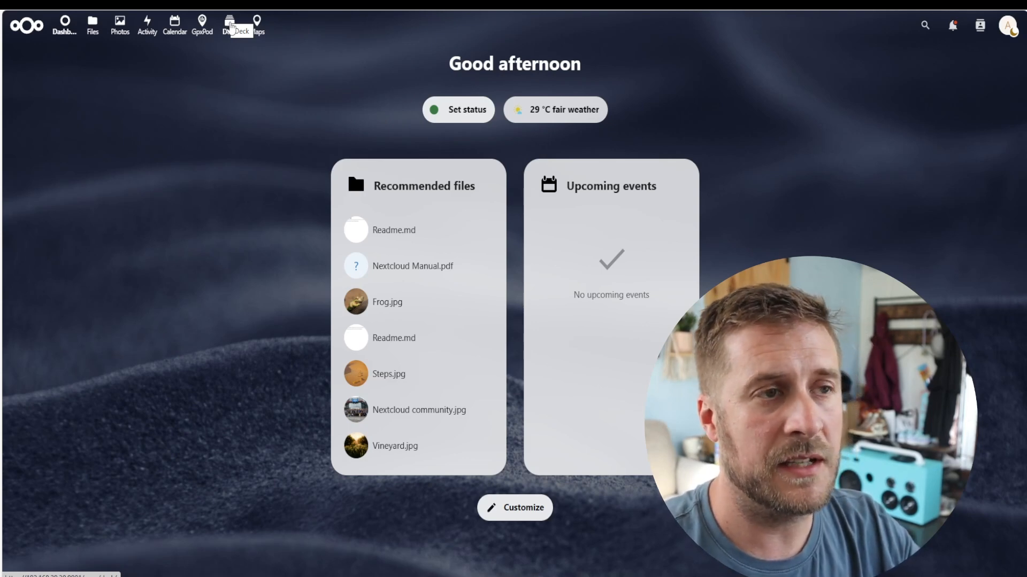
# - Switch to the Nextcloud web interface, view the Personal board in Deck, and open the calendar
pyautogui.click(230, 24)
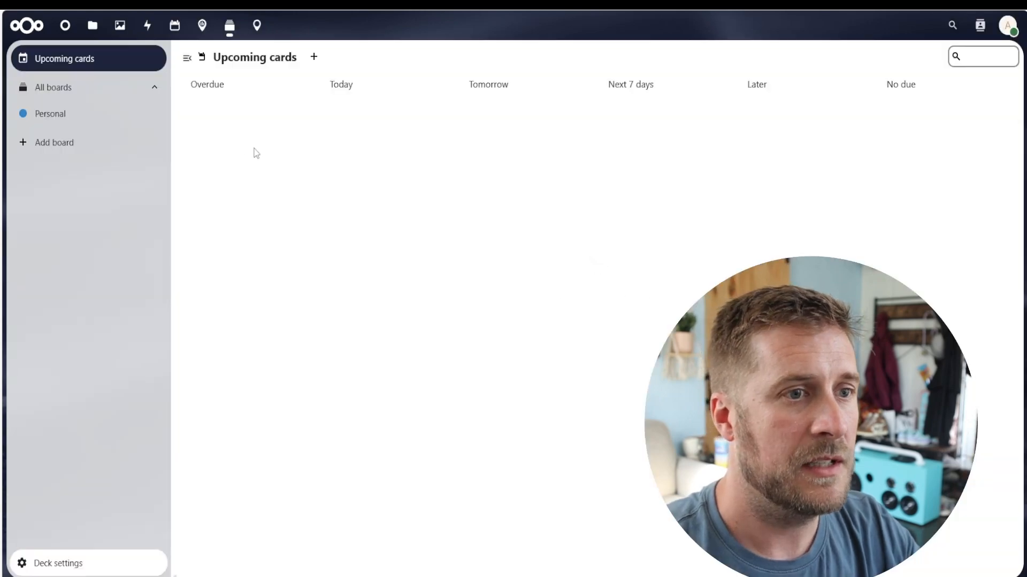
pyautogui.click(60, 114)
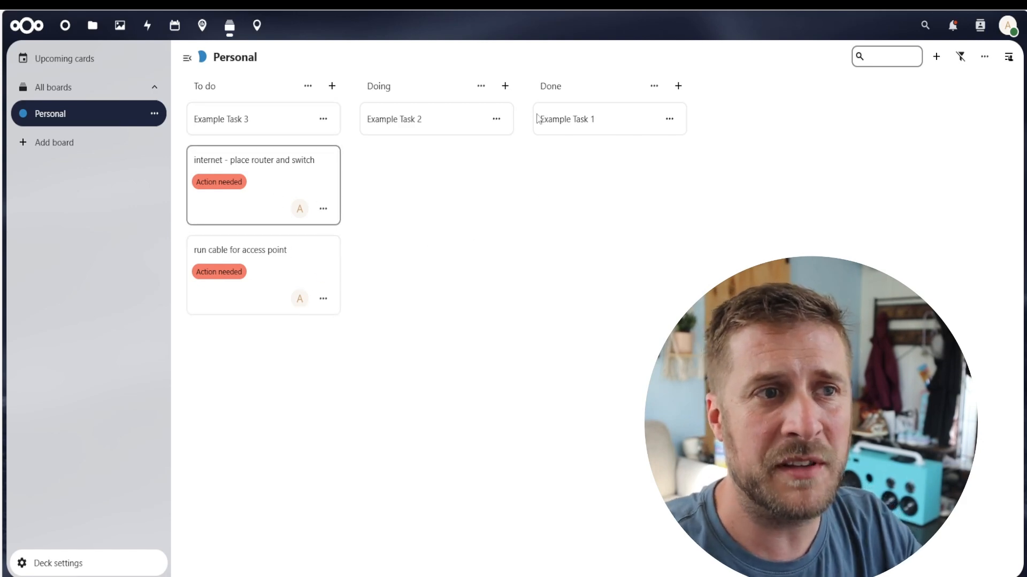
pyautogui.click(174, 28)
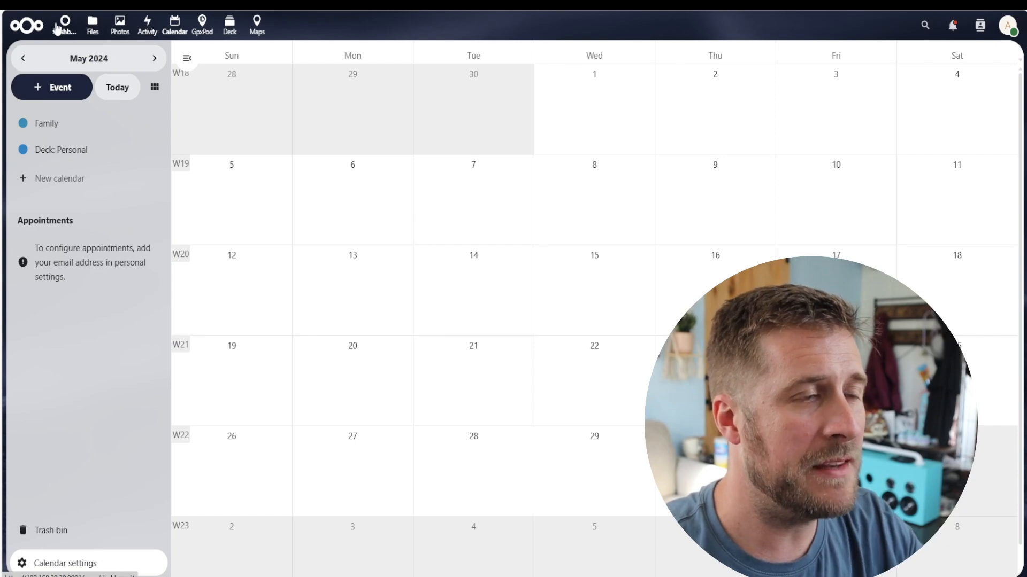
# - Open Nextcloud's Files app and look through the folders and documents in All files
pyautogui.click(93, 25)
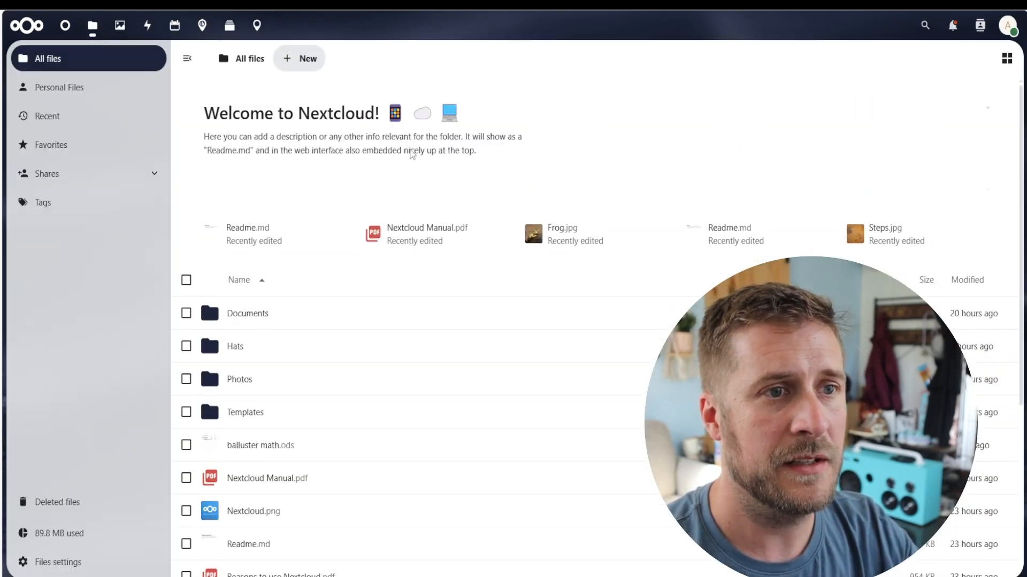
pyautogui.scroll(-5, 415, 431)
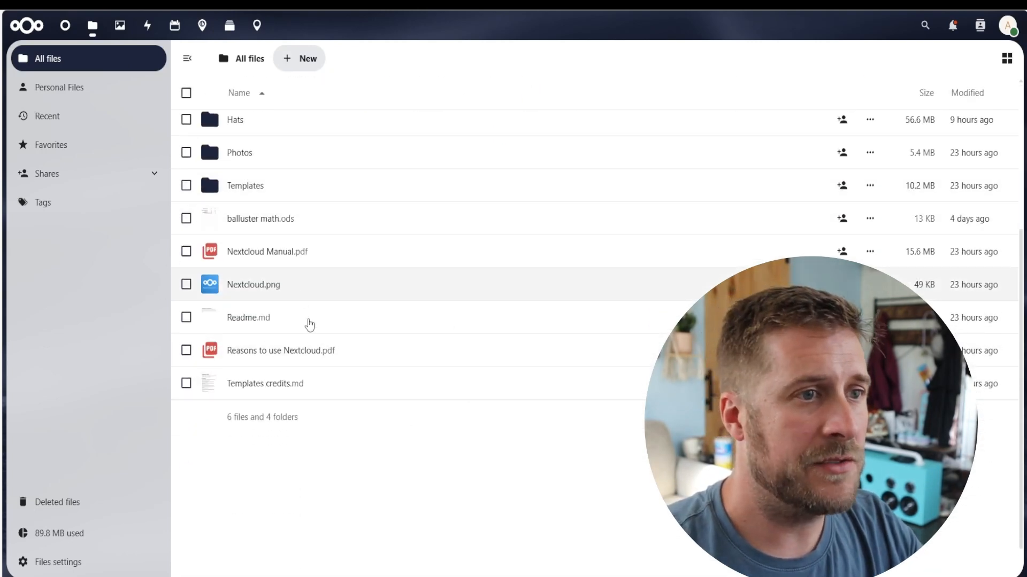
pyautogui.scroll(5, 315, 321)
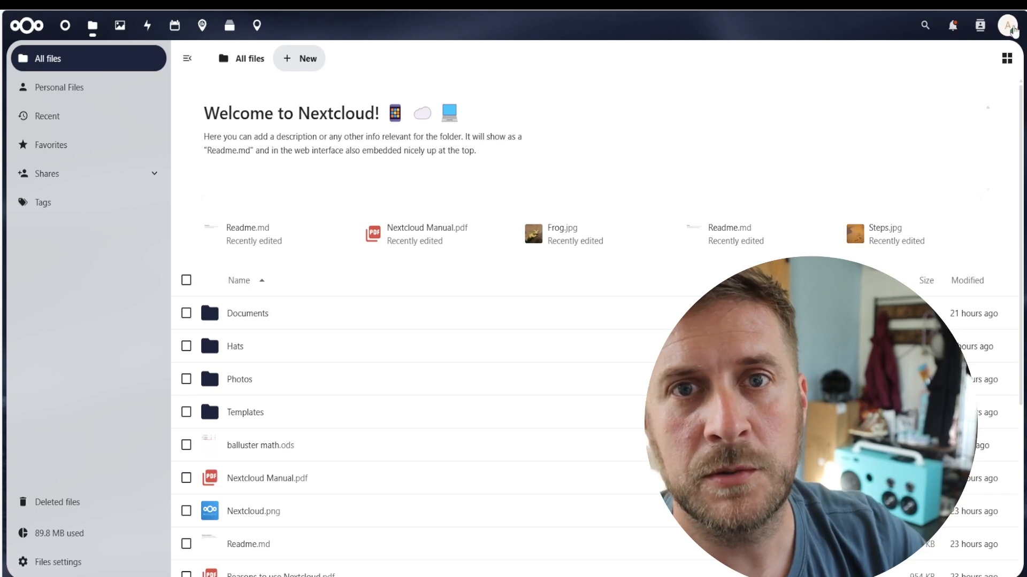
# - Open Nextcloud's app store from the account options and browse the Office & text category
pyautogui.click(1009, 27)
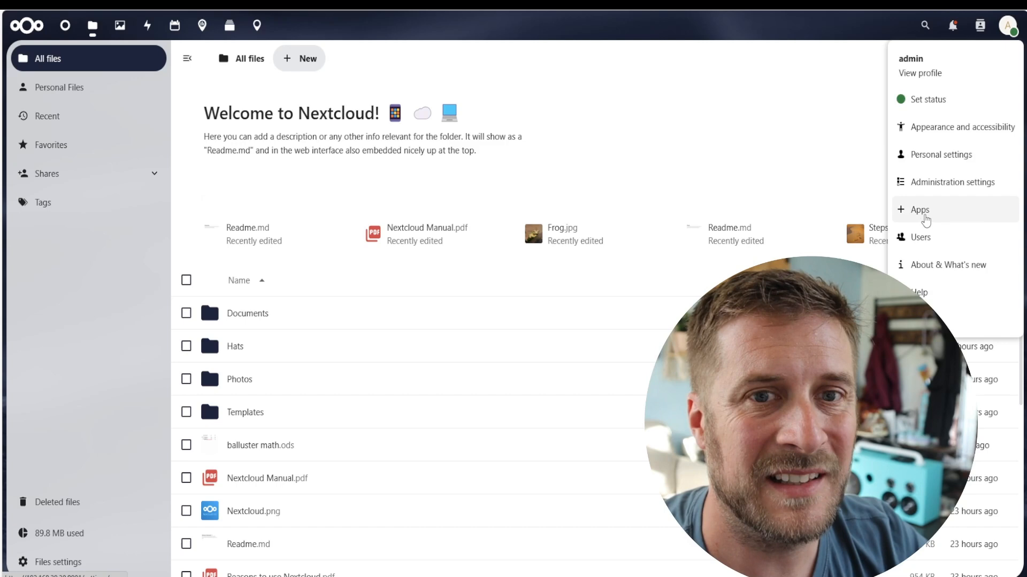
pyautogui.click(925, 213)
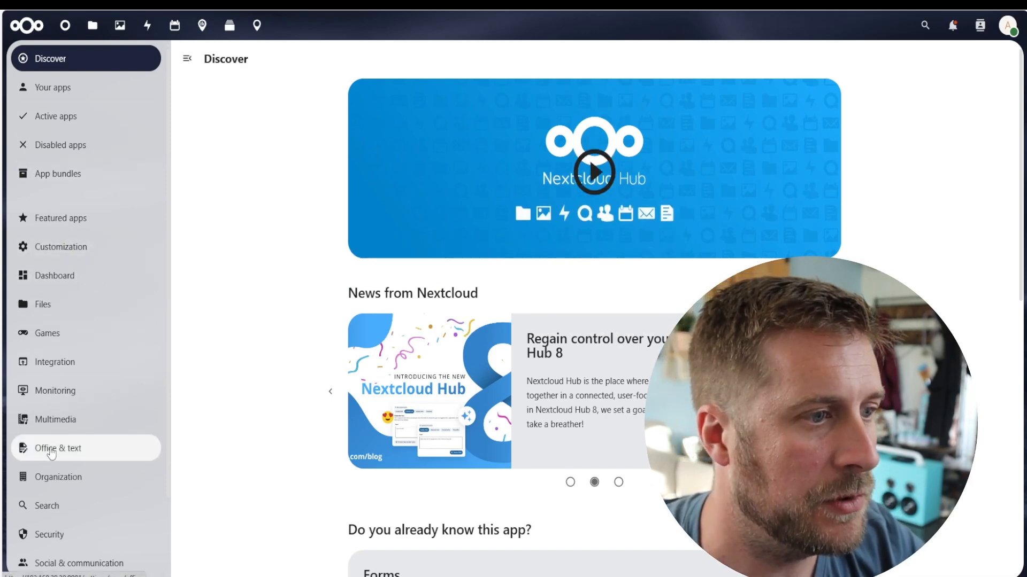
pyautogui.click(86, 455)
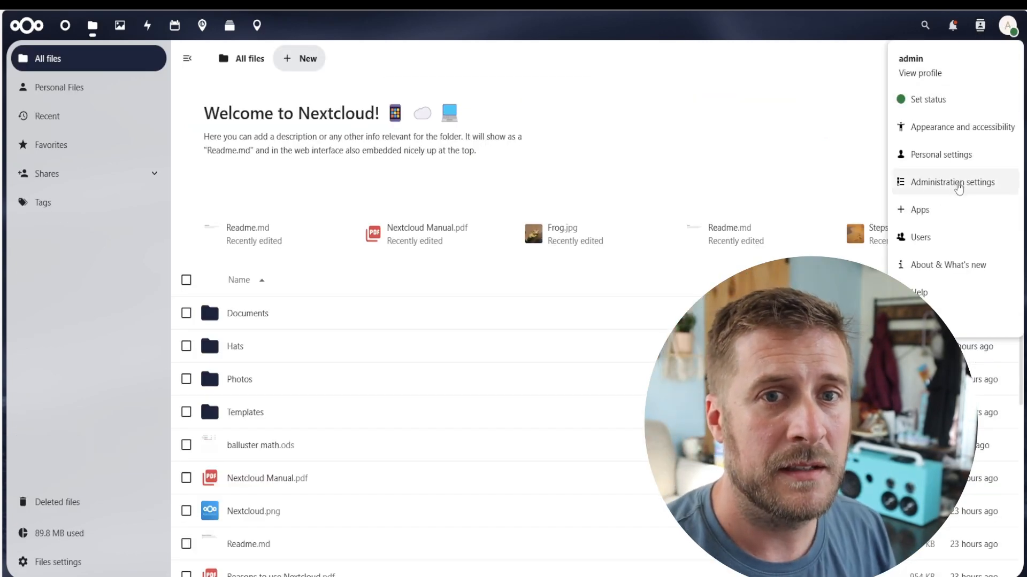
# - Open the administration settings and view the Office section with the Collabora Online server configuration
pyautogui.click(950, 188)
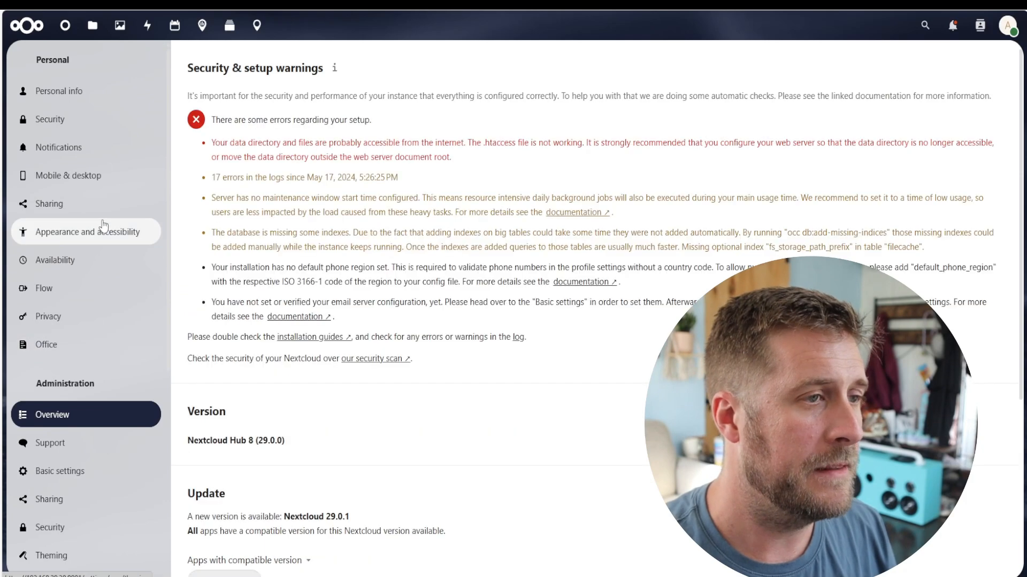
pyautogui.scroll(-5, 102, 214)
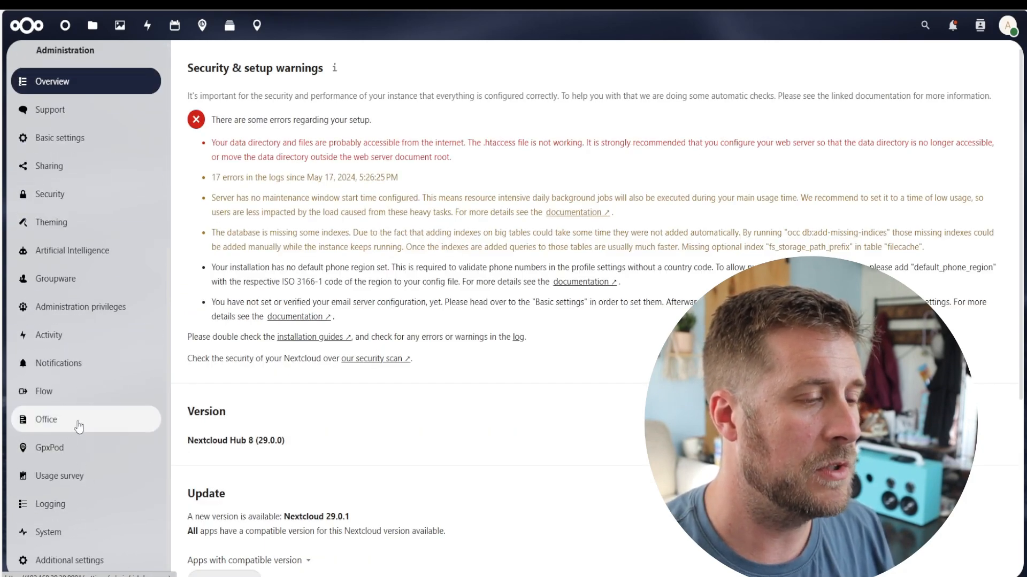
pyautogui.click(78, 422)
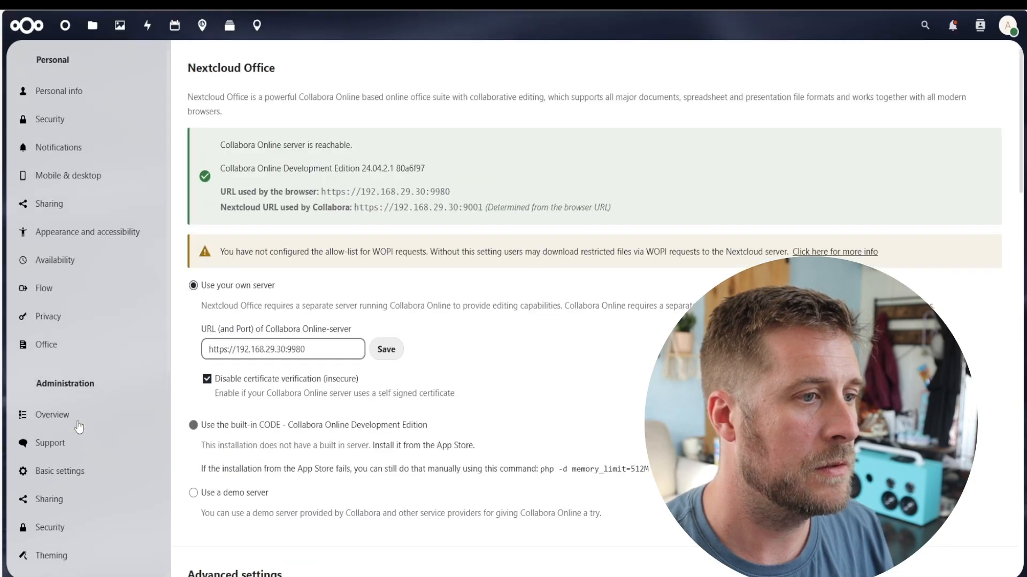